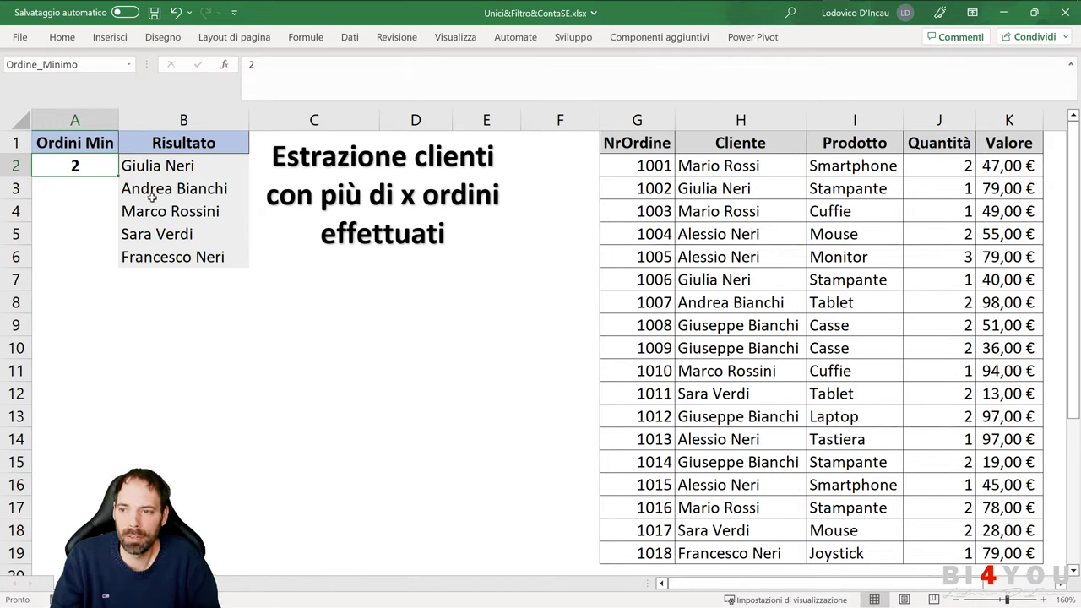
- Try Ordini Min values 1 and then 2 in cell A2
text(1)
key(Return)
key(Return)
click(74, 166)
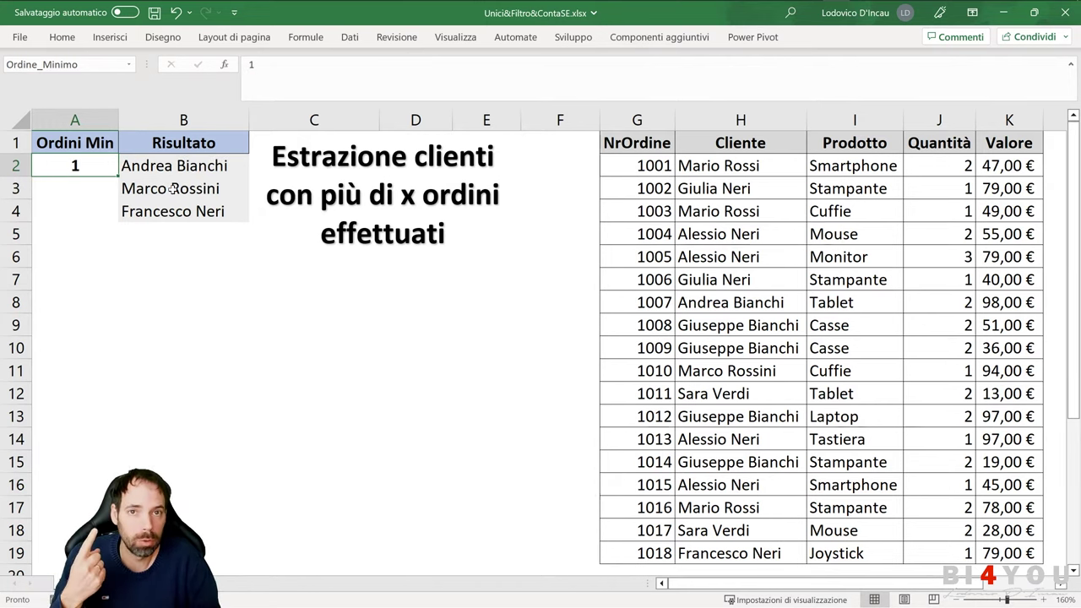
text(2)
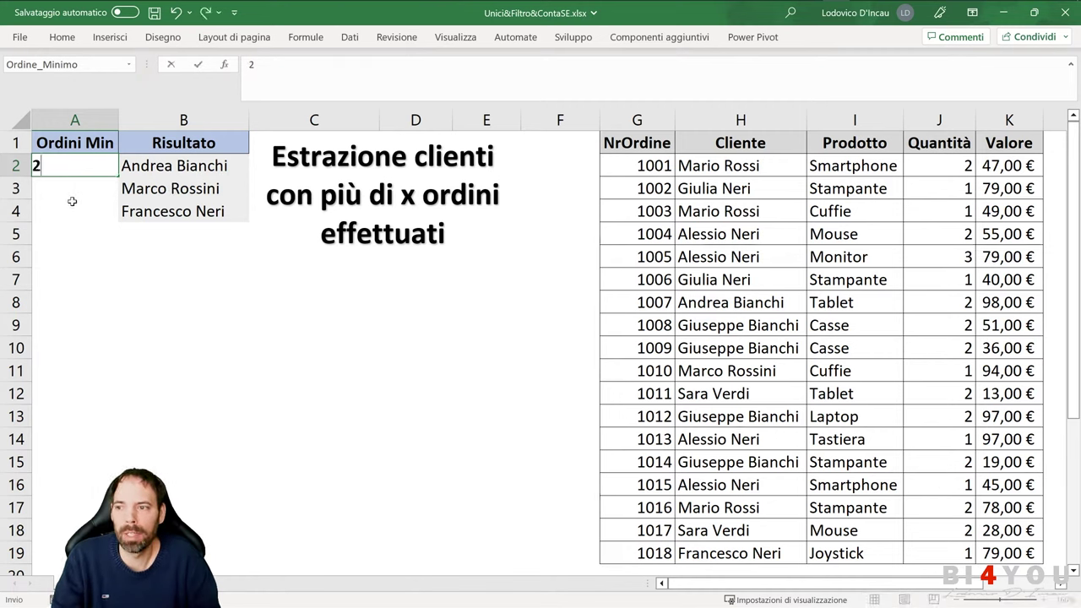
key(Return)
key(Return)
click(78, 166)
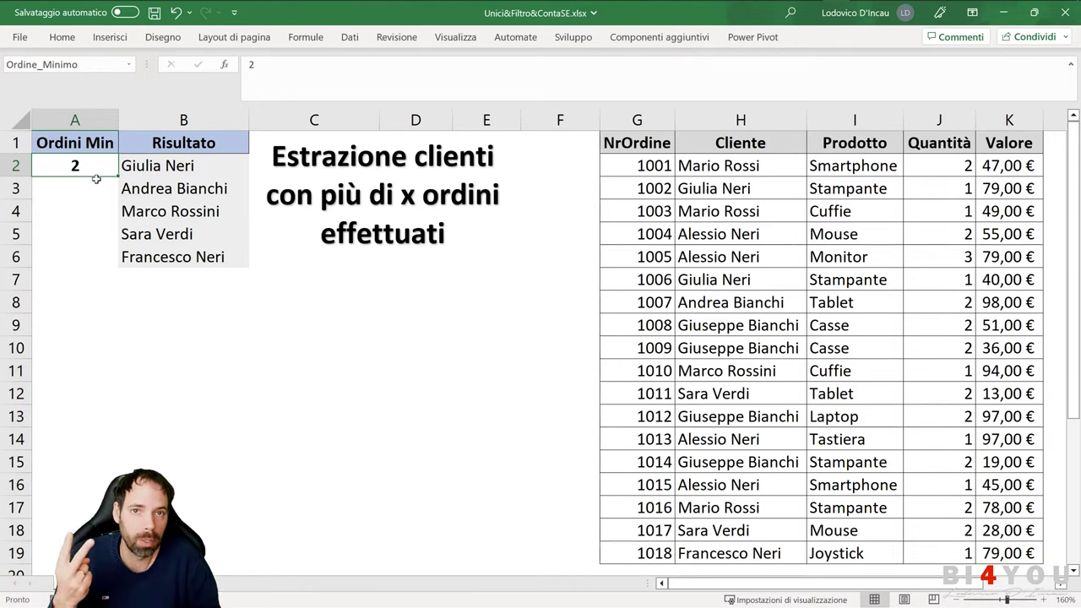
- Set Ordini Min to 4 and move to the B2 results formula
text(4)
click(70, 203)
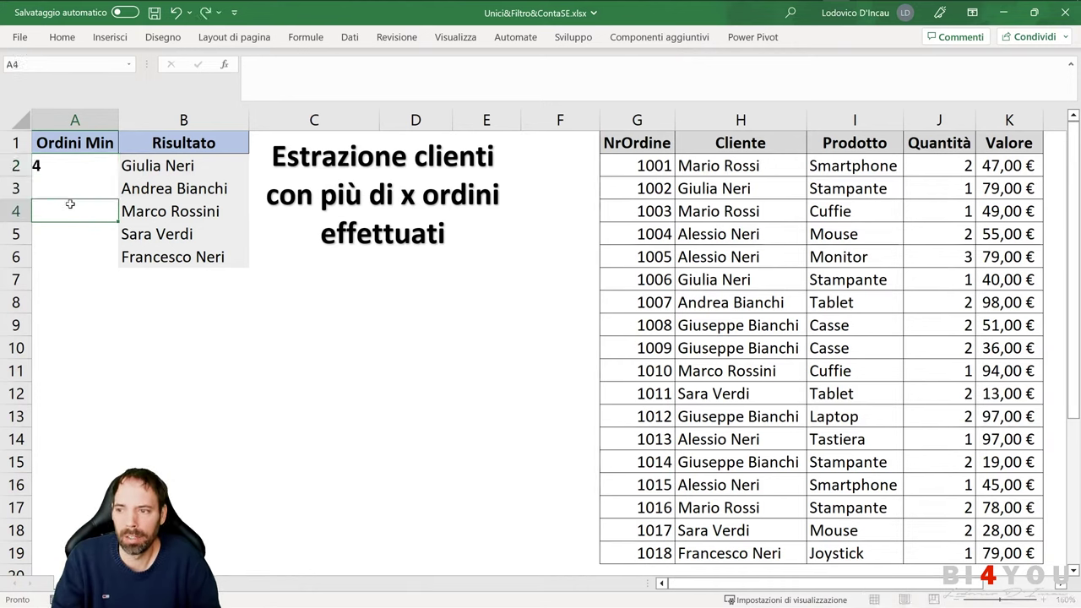
click(76, 166)
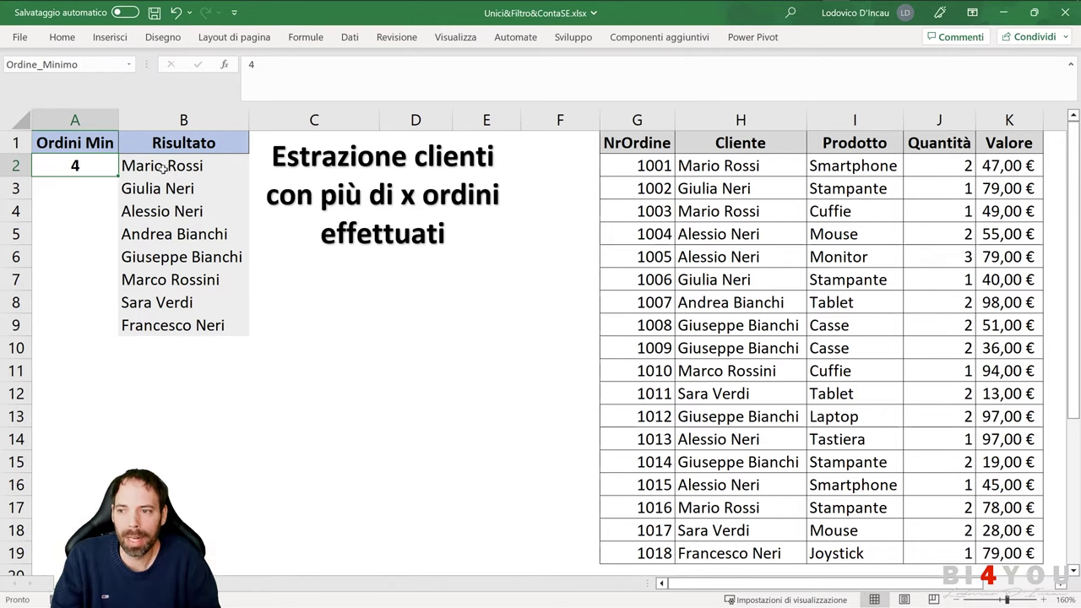
key(Right)
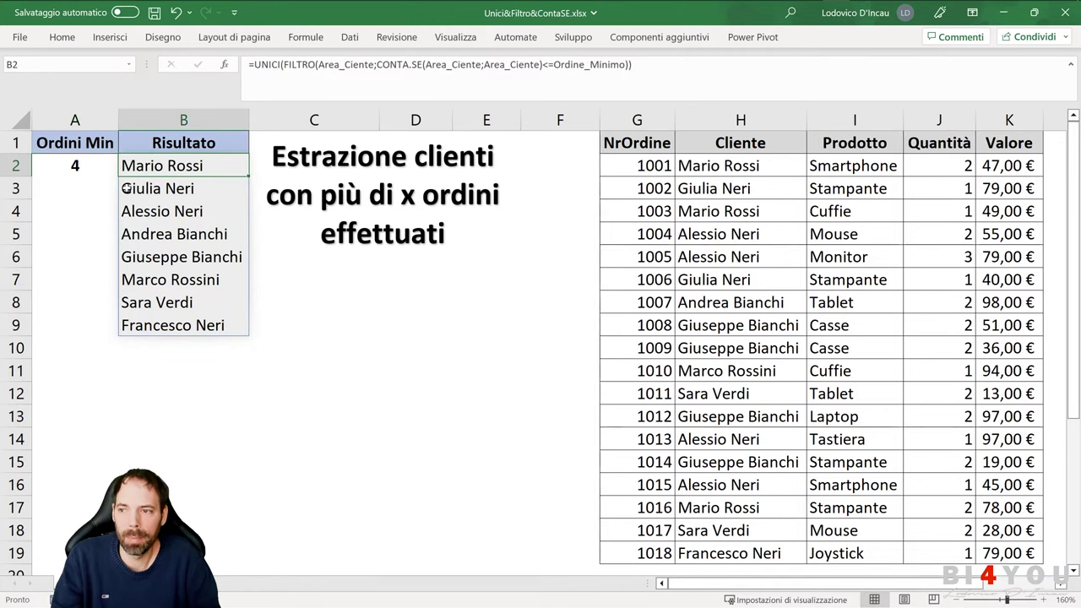
- Enter 3 in A2, then open the B2 formula to inspect its colored range references
click(88, 174)
text(3)
click(72, 206)
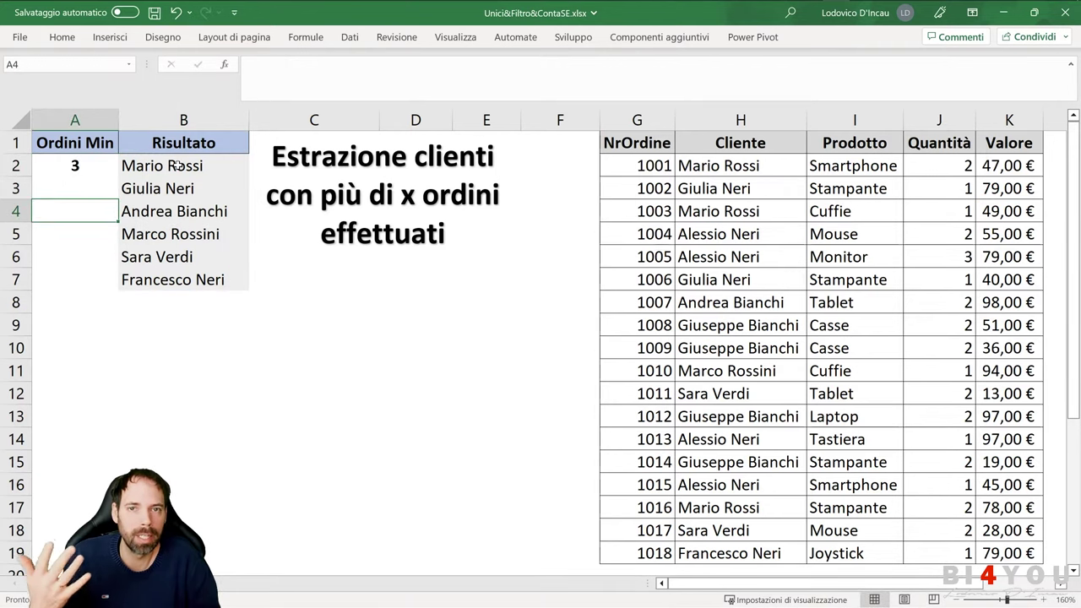
click(179, 166)
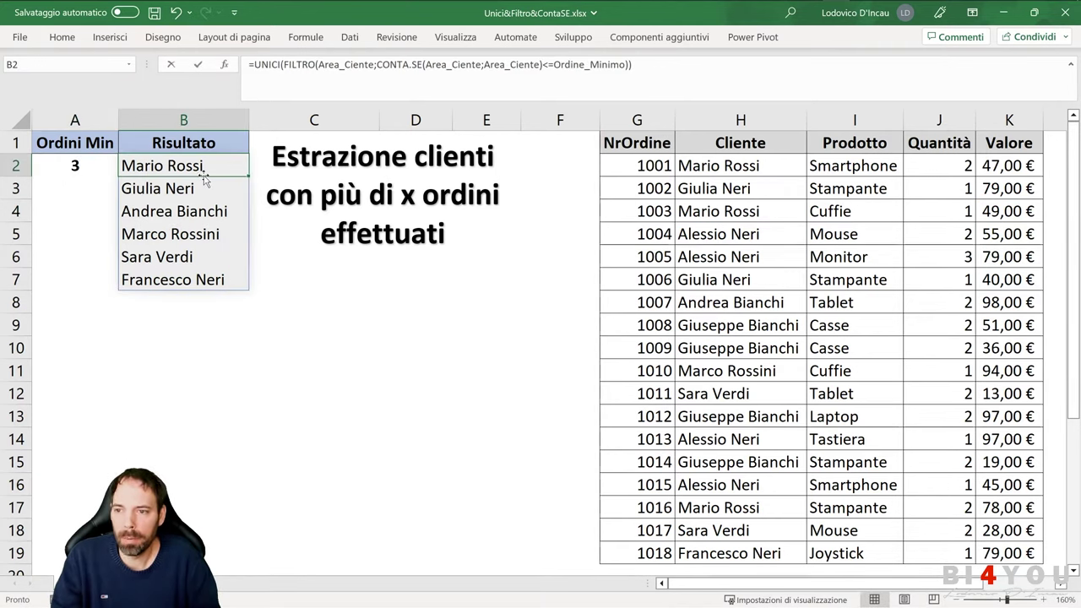
double_click(203, 169)
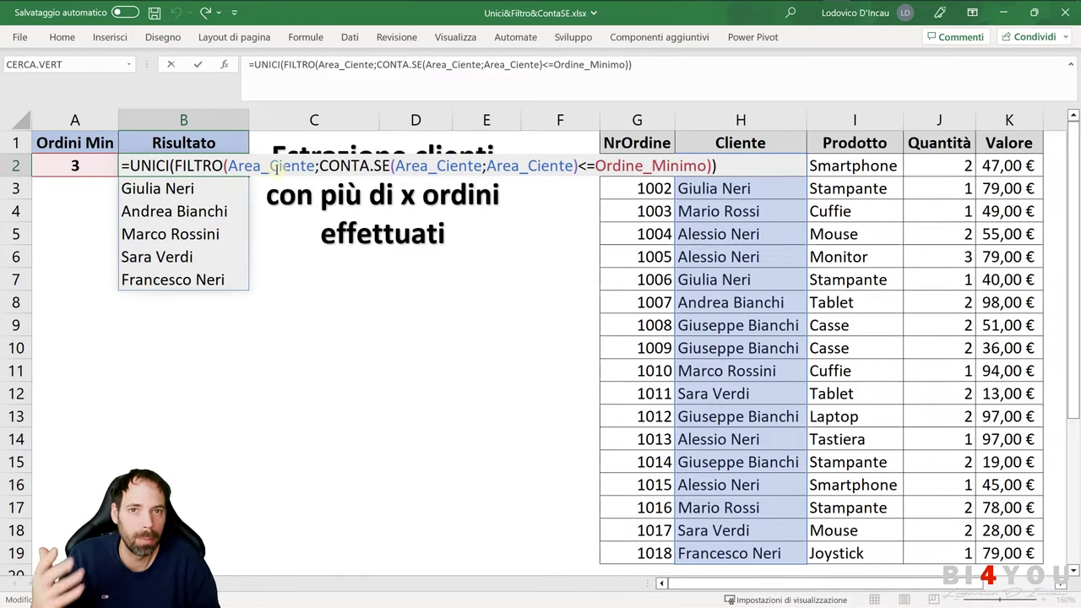
key(ctrl+Return)
- Check that customer names H2:H19 carry the range name Area_Ciente
drag(719, 167, 731, 553)
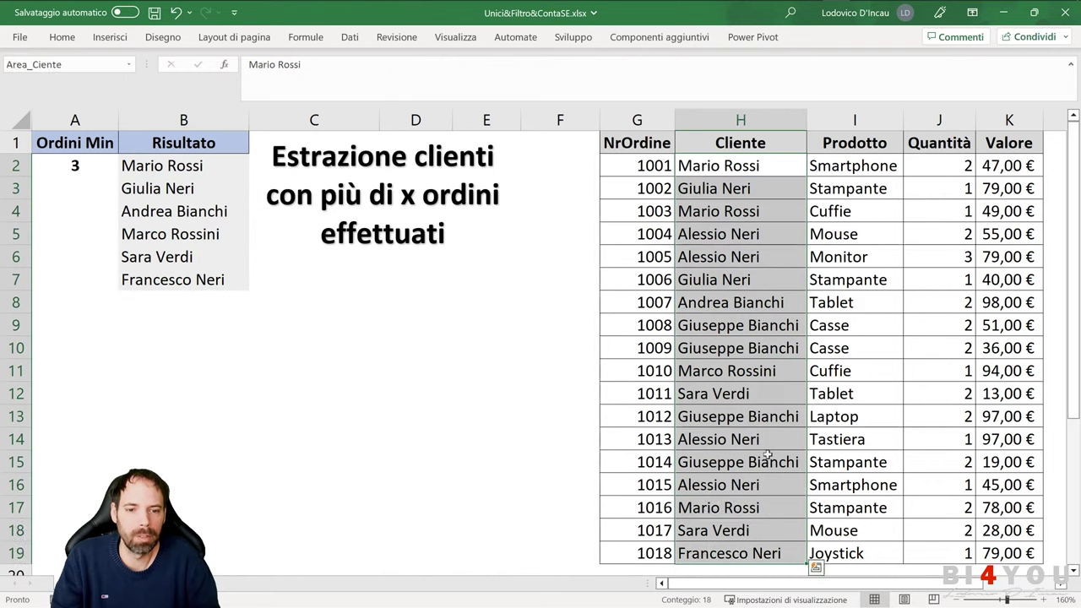
click(129, 66)
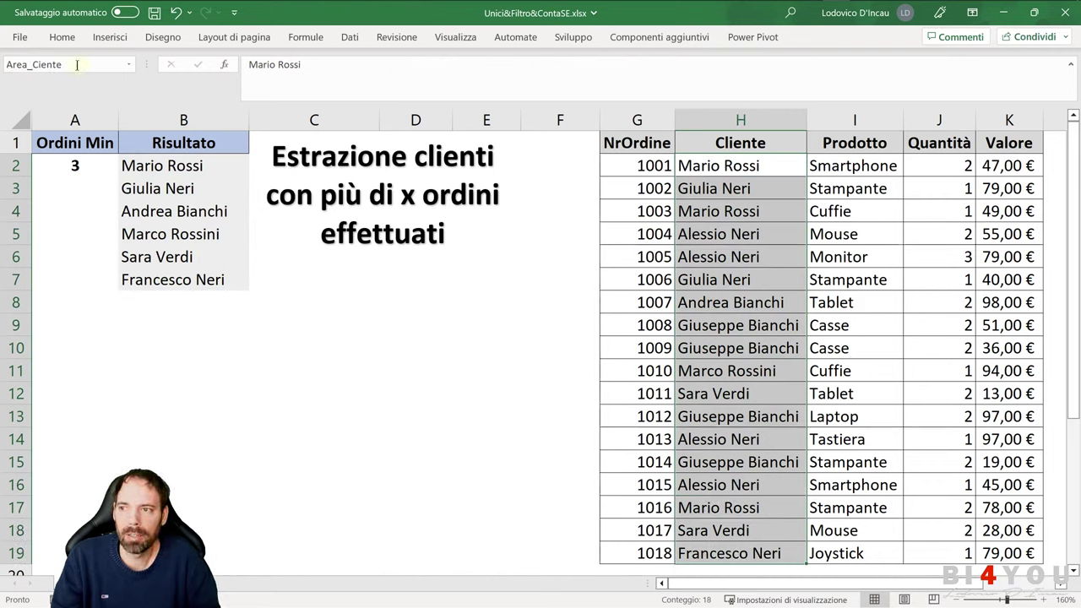
click(118, 65)
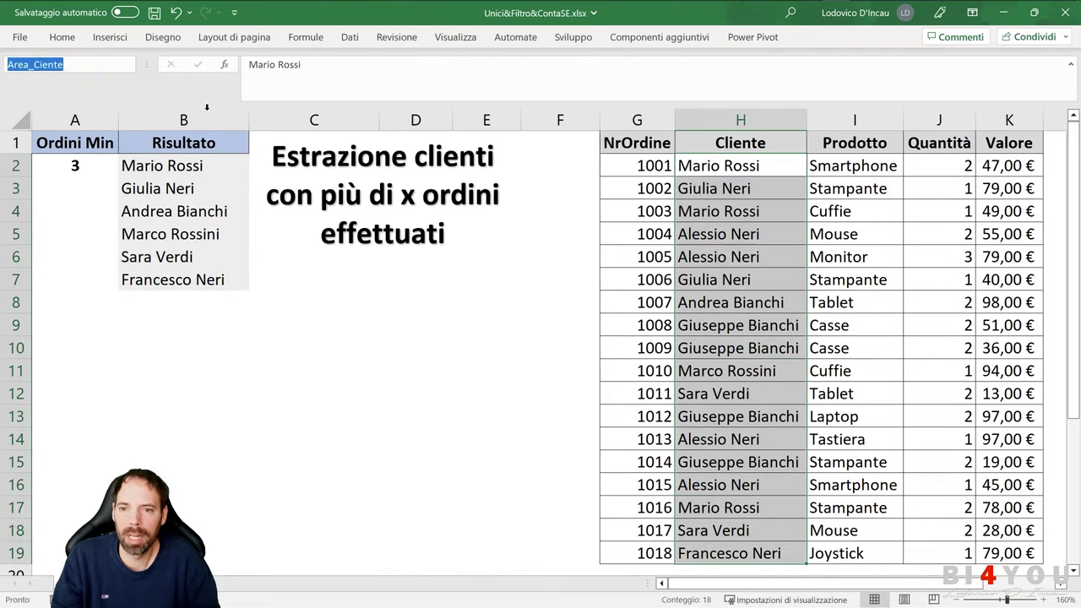
key(Return)
- Name G2:G19 'NrOrdine' via the Name Box and reselect it to verify
drag(637, 166, 638, 552)
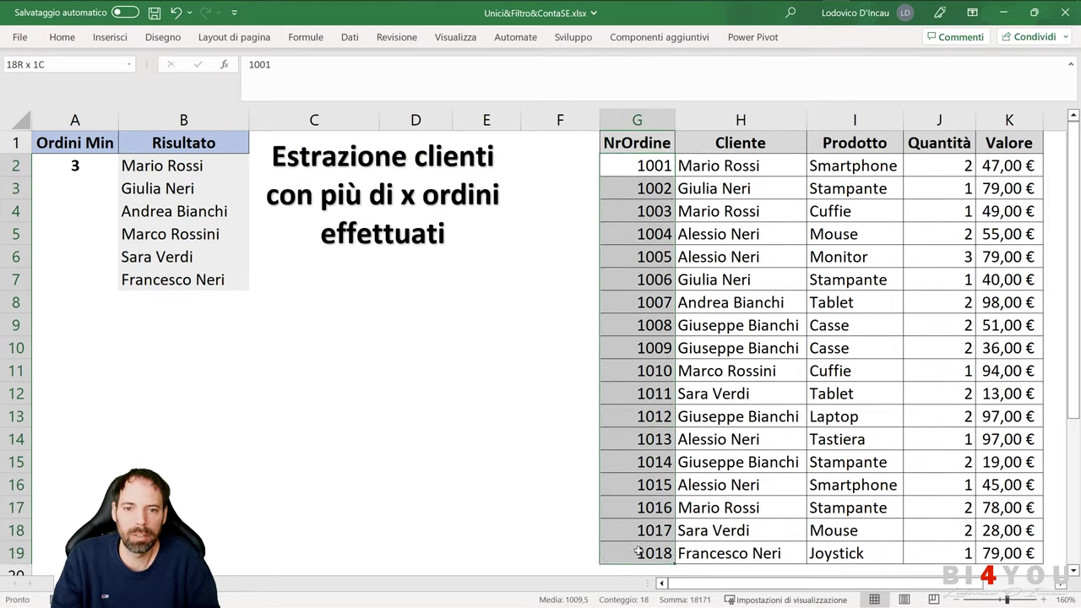
click(33, 65)
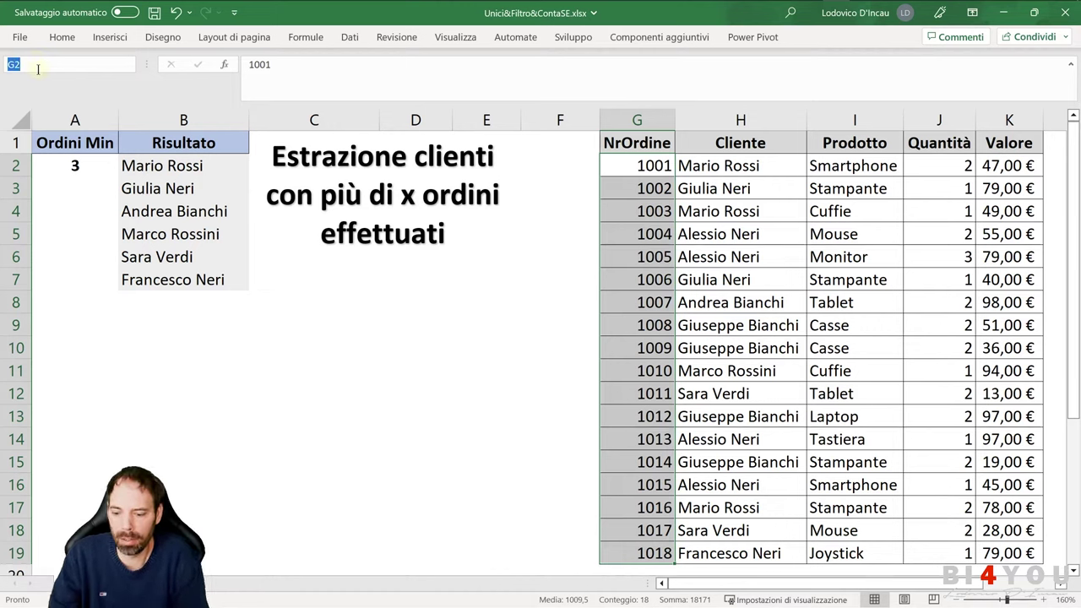
text(NrOrdine)
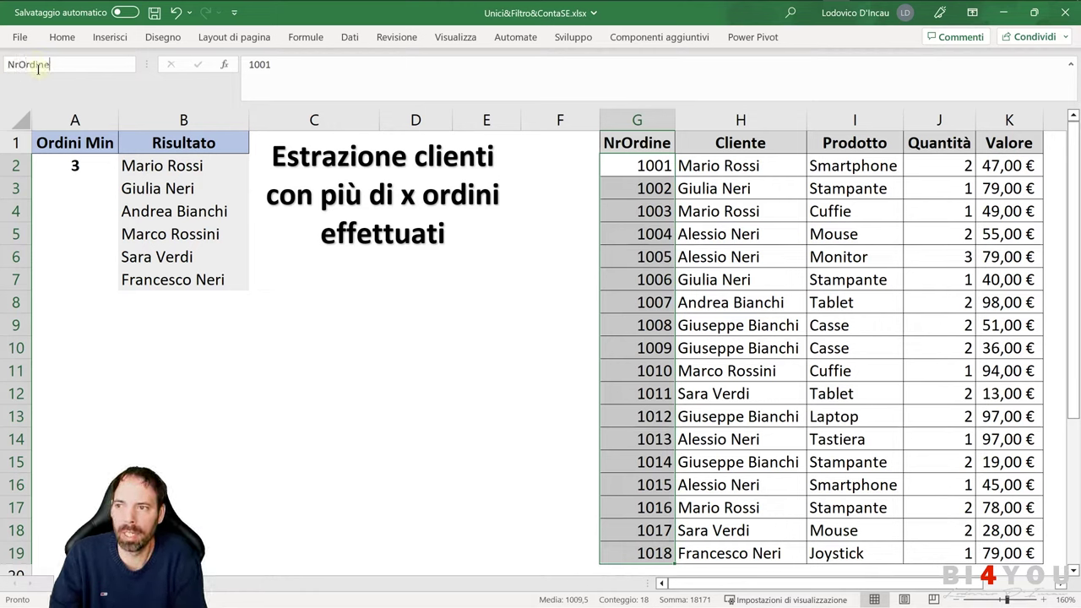
key(Return)
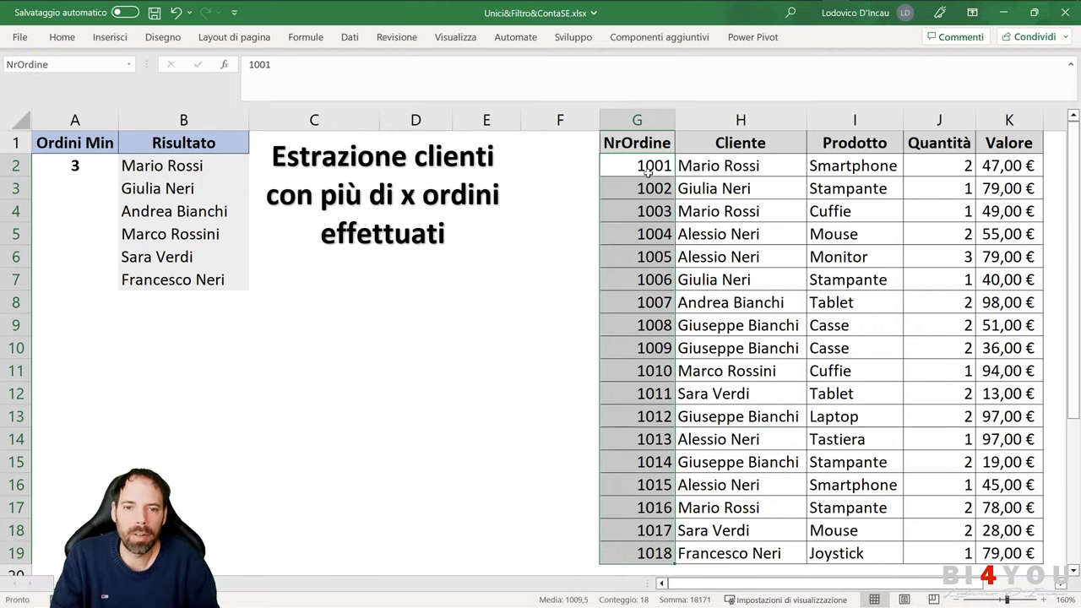
drag(641, 166, 641, 553)
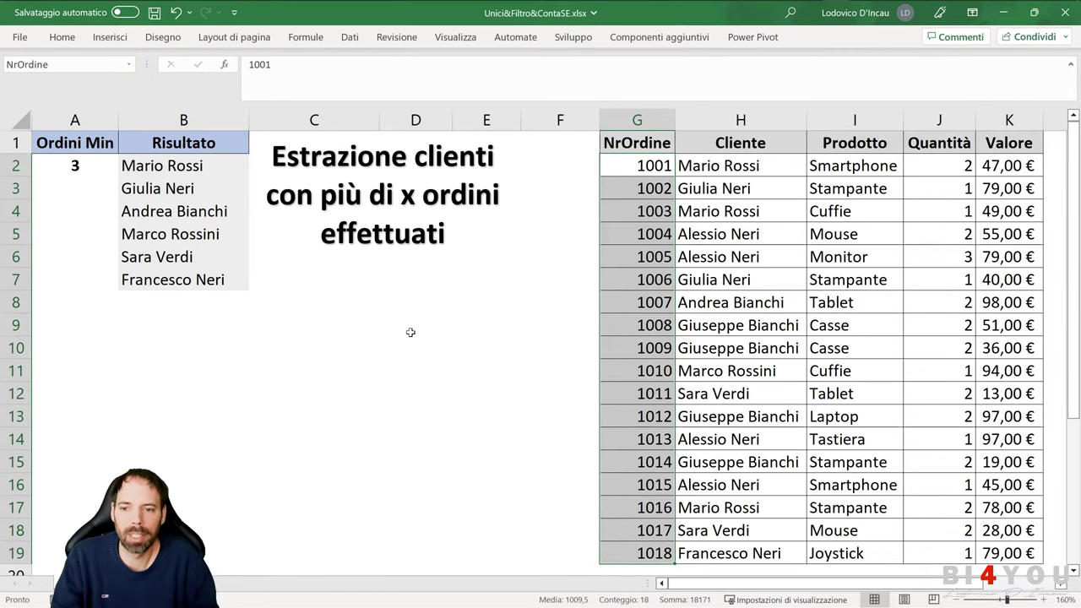
click(372, 329)
text(=NrOrdine)
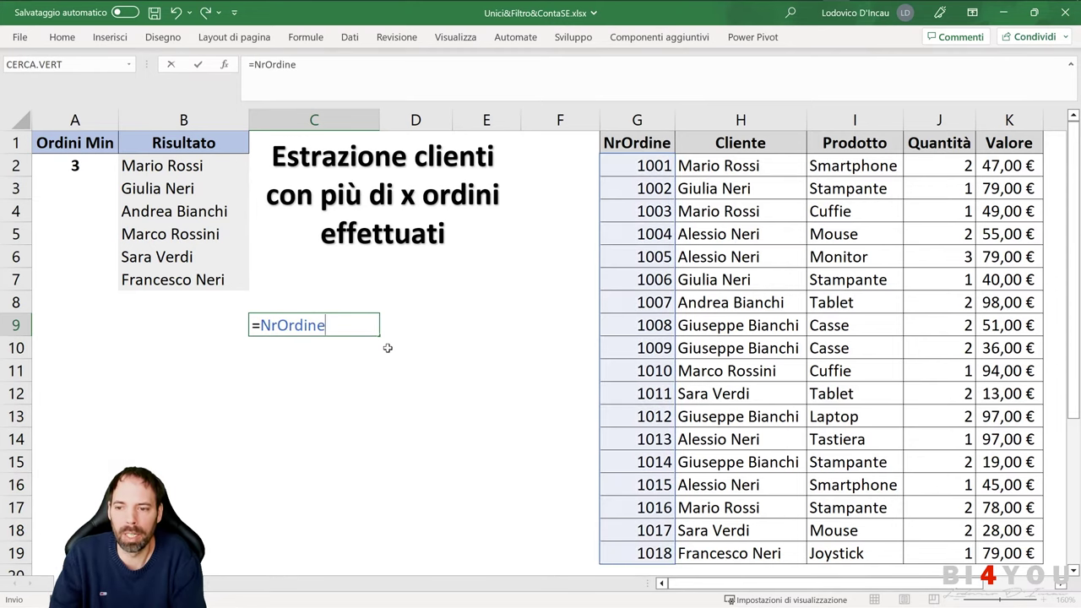
key(Return)
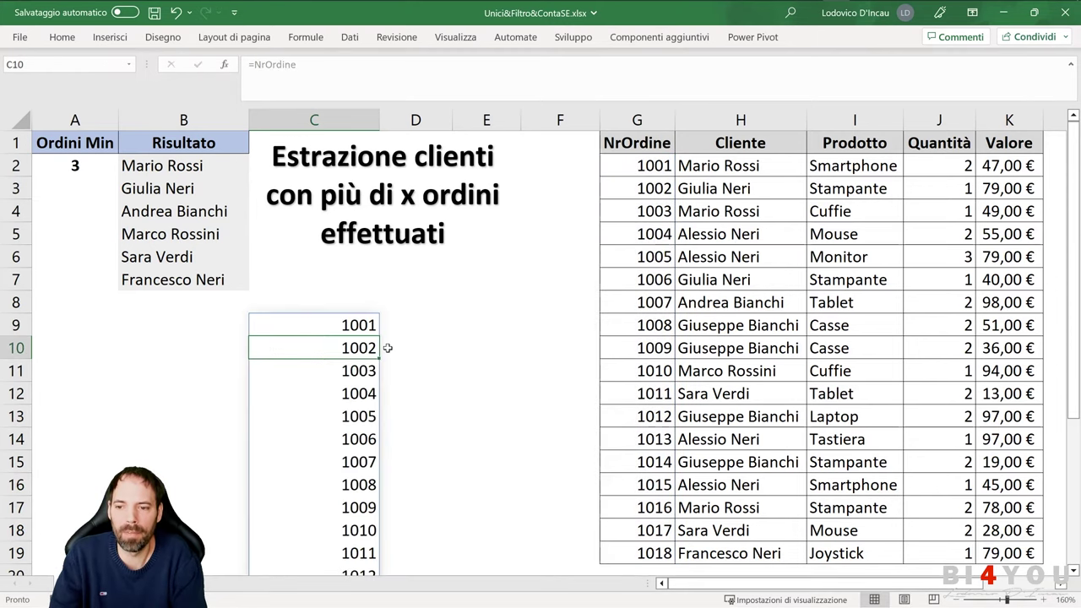
click(347, 325)
scroll(338, 329, down, 4)
scroll(328, 355, down, 1)
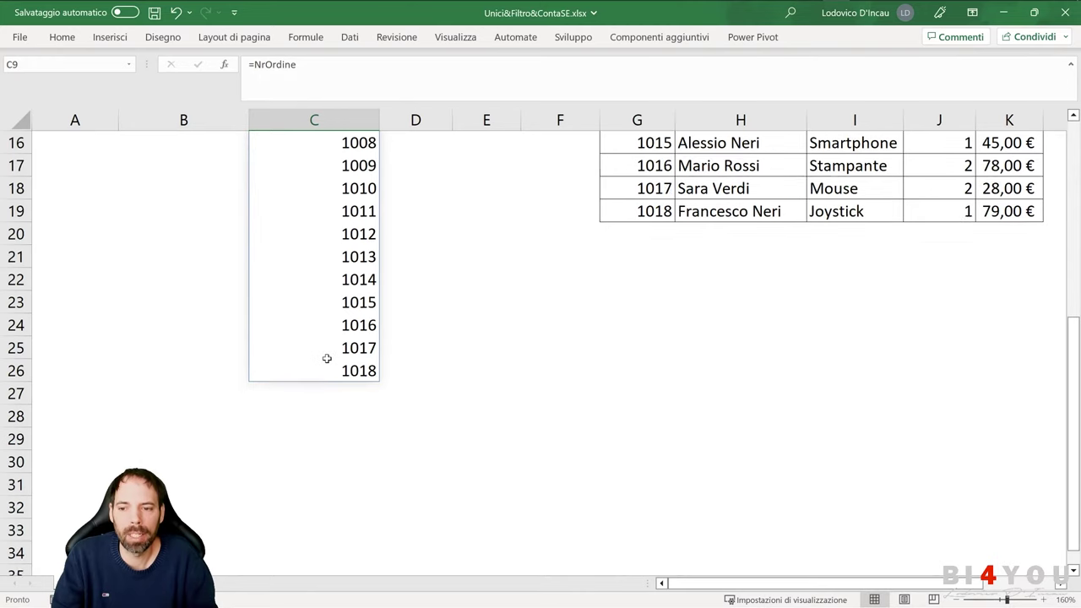
scroll(326, 358, up, 5)
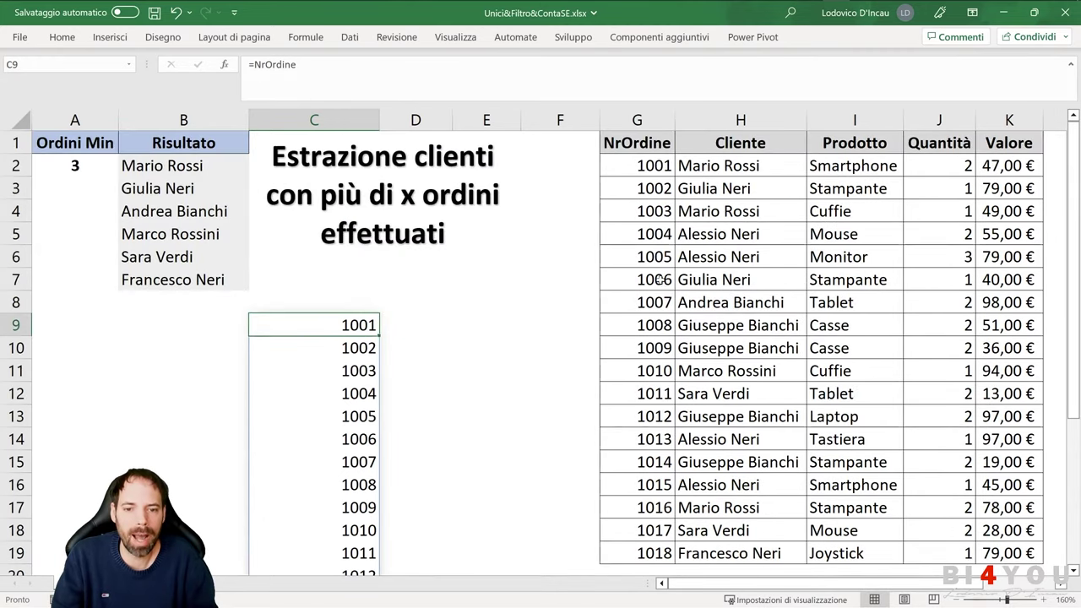
key(Delete)
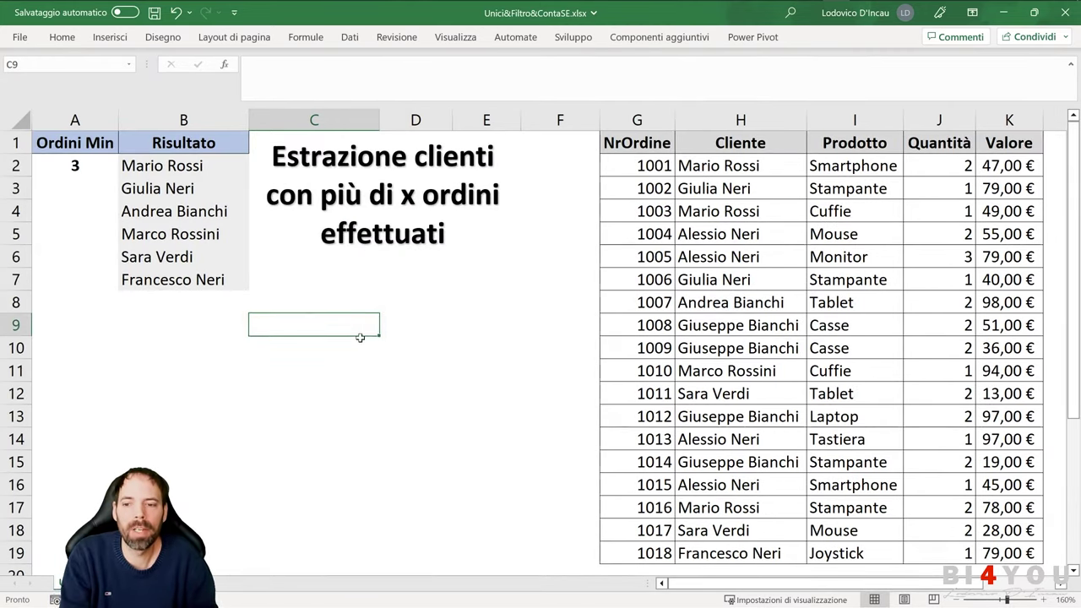
click(647, 167)
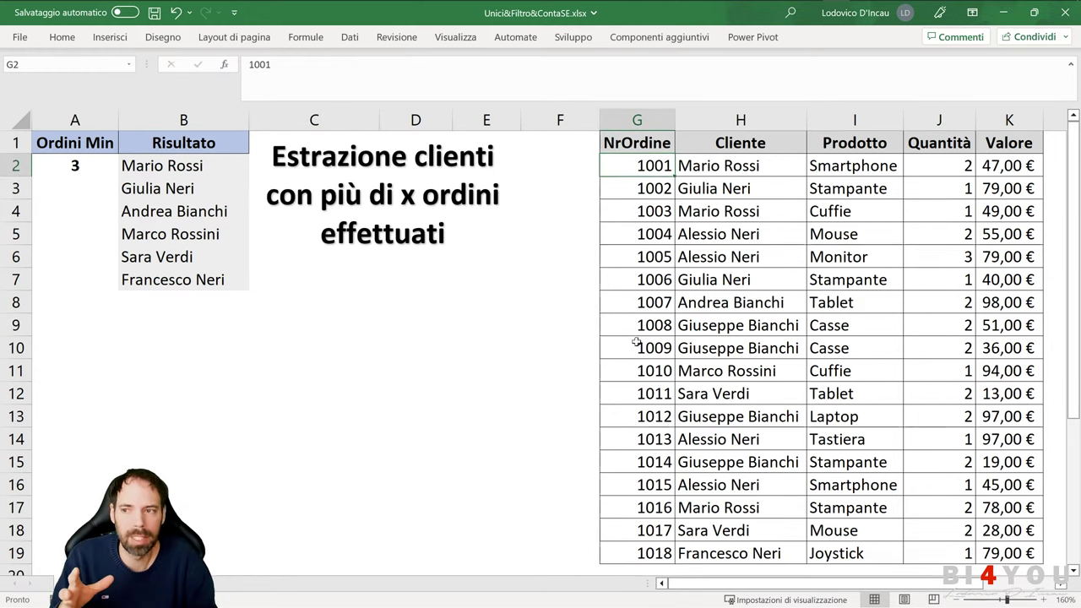
- Select the order numbers in column G and open Formule > Gestione nomi
drag(634, 167, 635, 554)
click(632, 167)
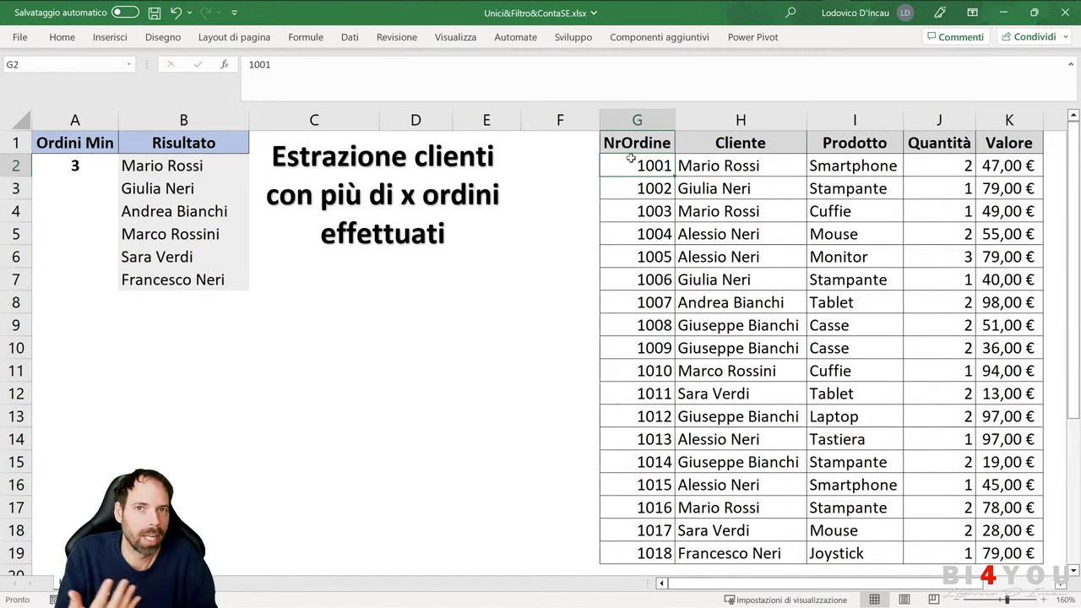
click(307, 42)
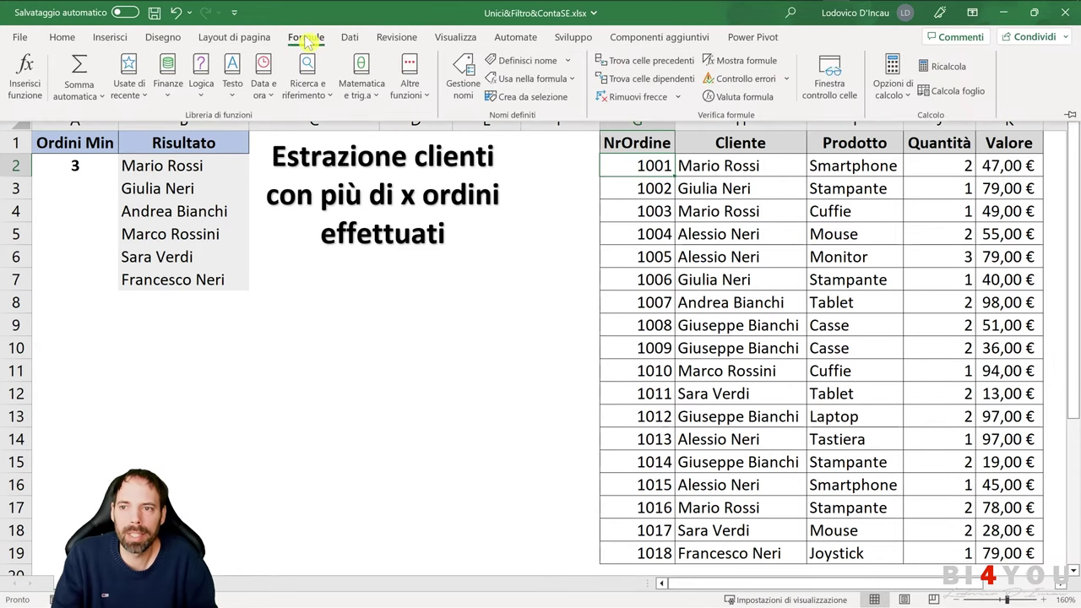
click(466, 79)
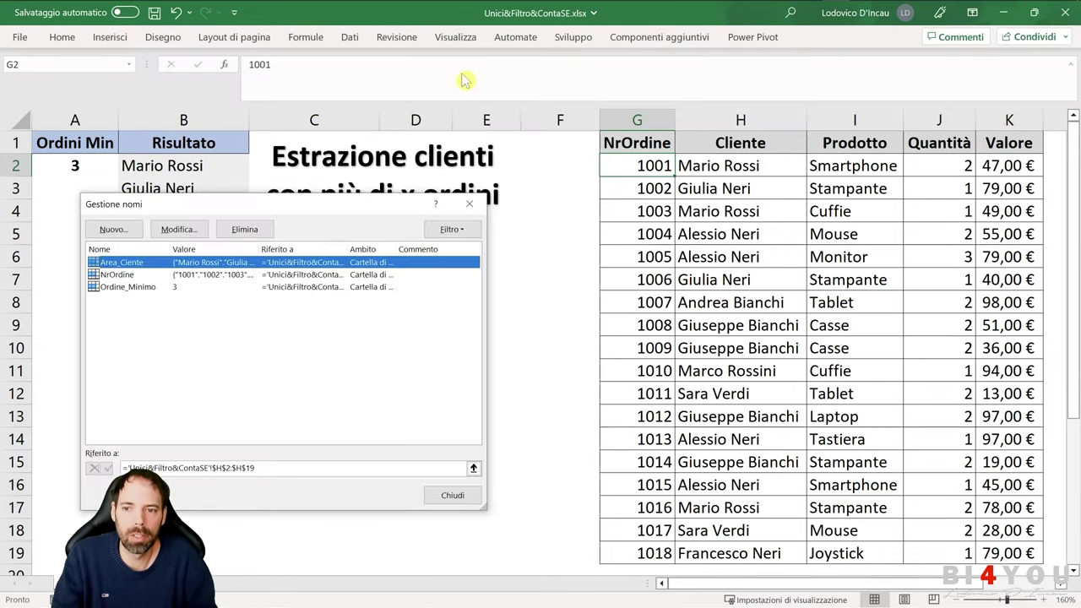
- Inspect NrOrdine's reference $G$2:$G$19, close Name Manager, and select B2
click(116, 276)
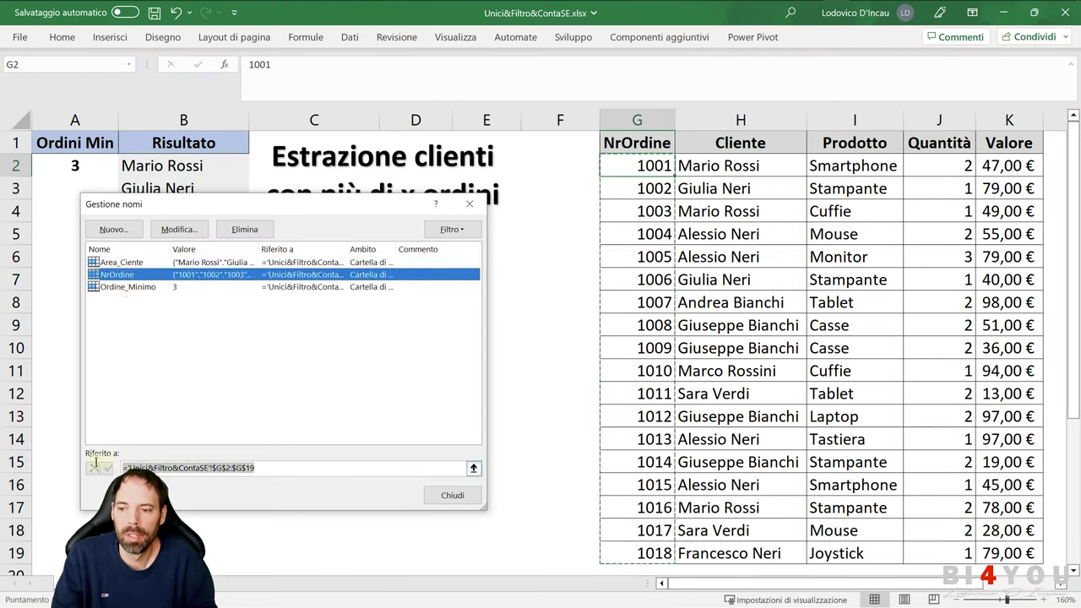
click(145, 467)
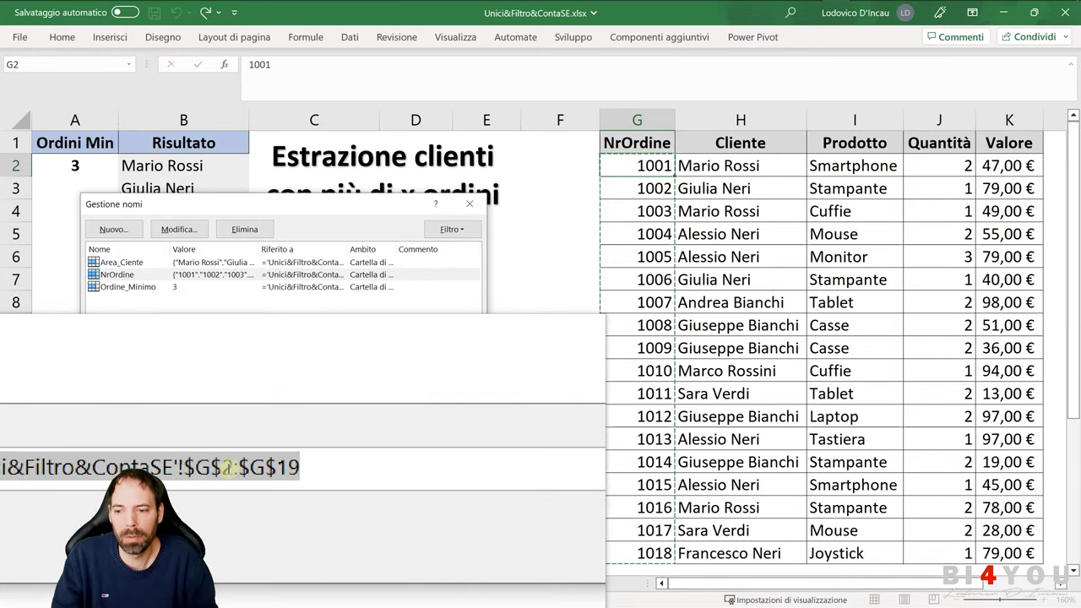
click(224, 467)
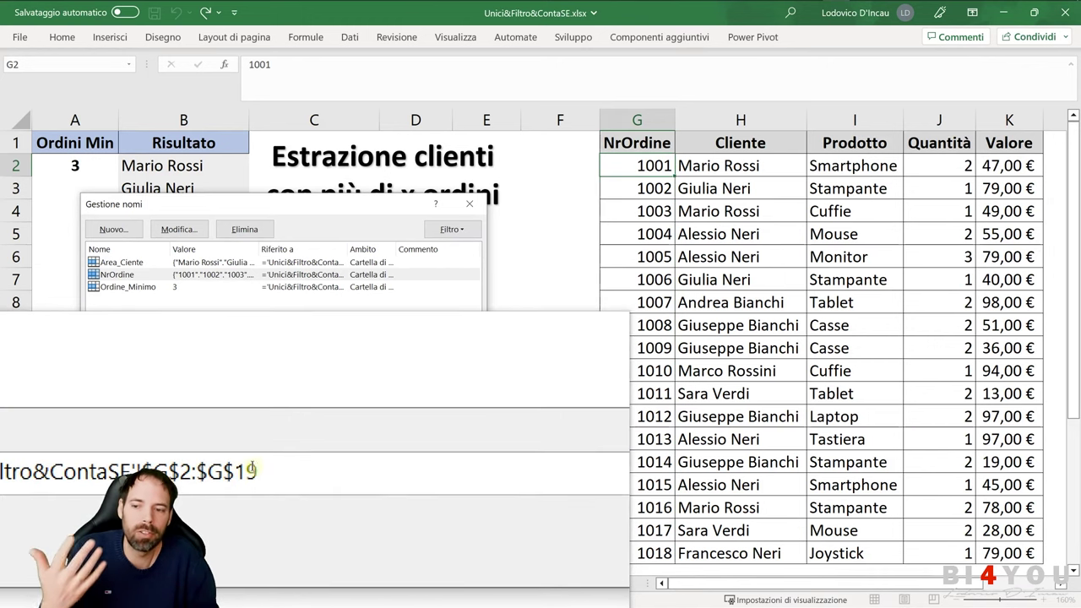
key(shift+Left)
key(shift+Left)
key(shift+Left)
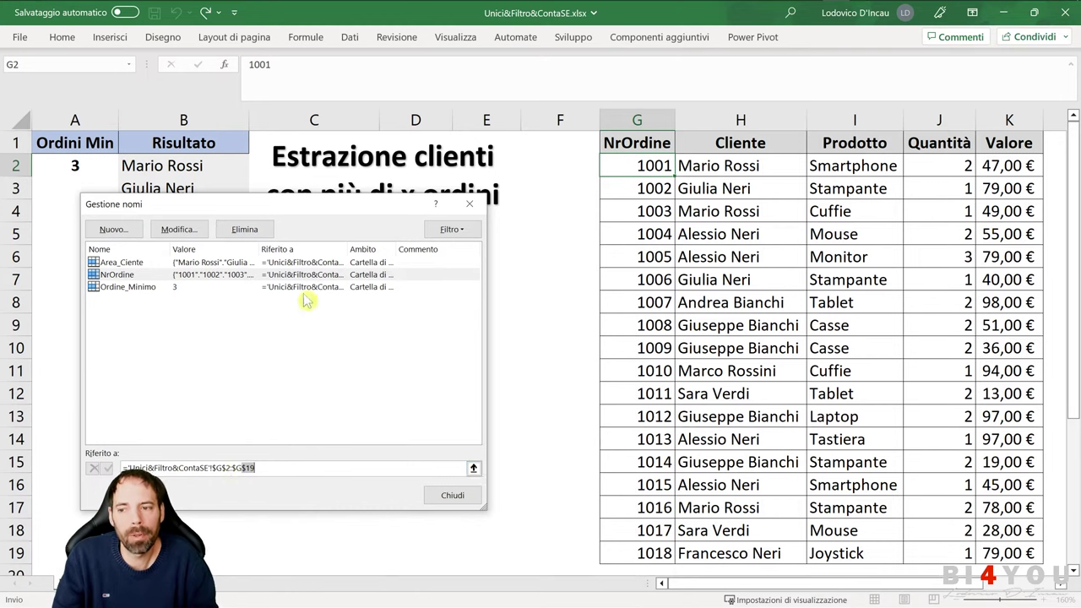
click(448, 494)
click(191, 169)
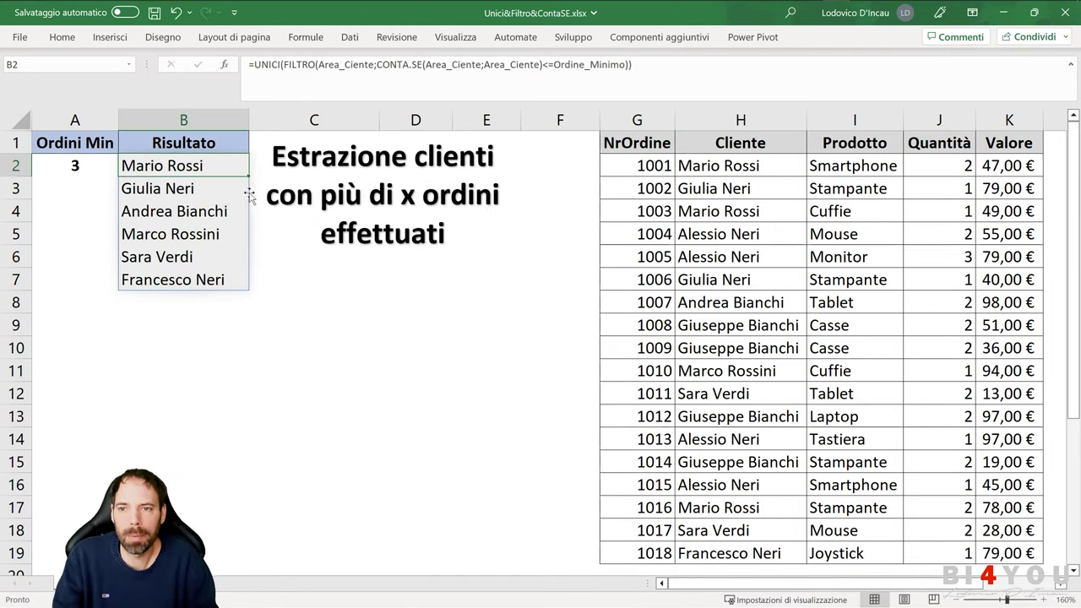
key(F2)
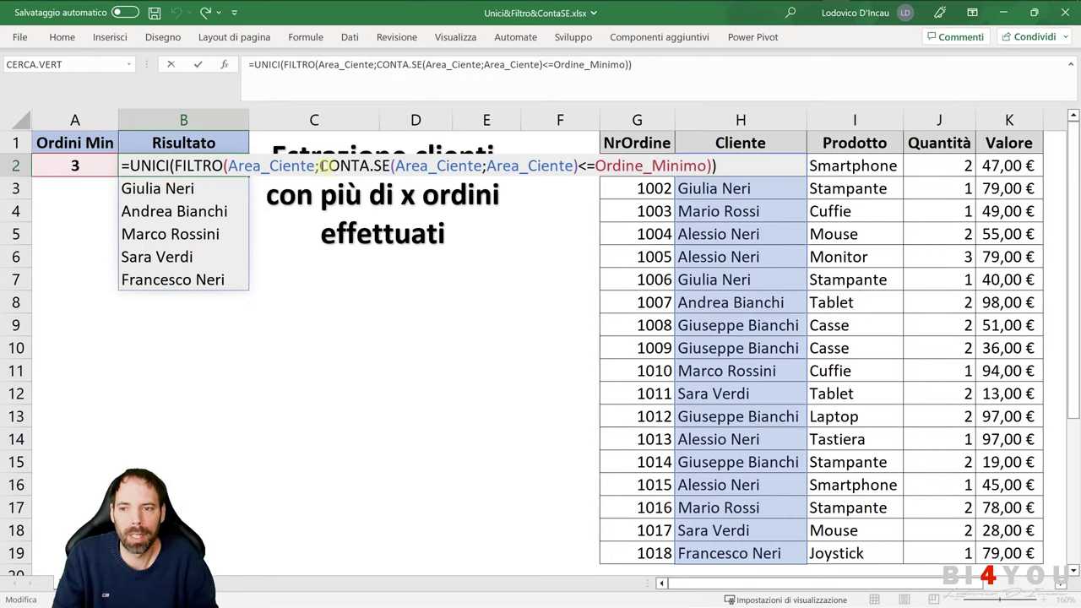
drag(321, 166, 579, 166)
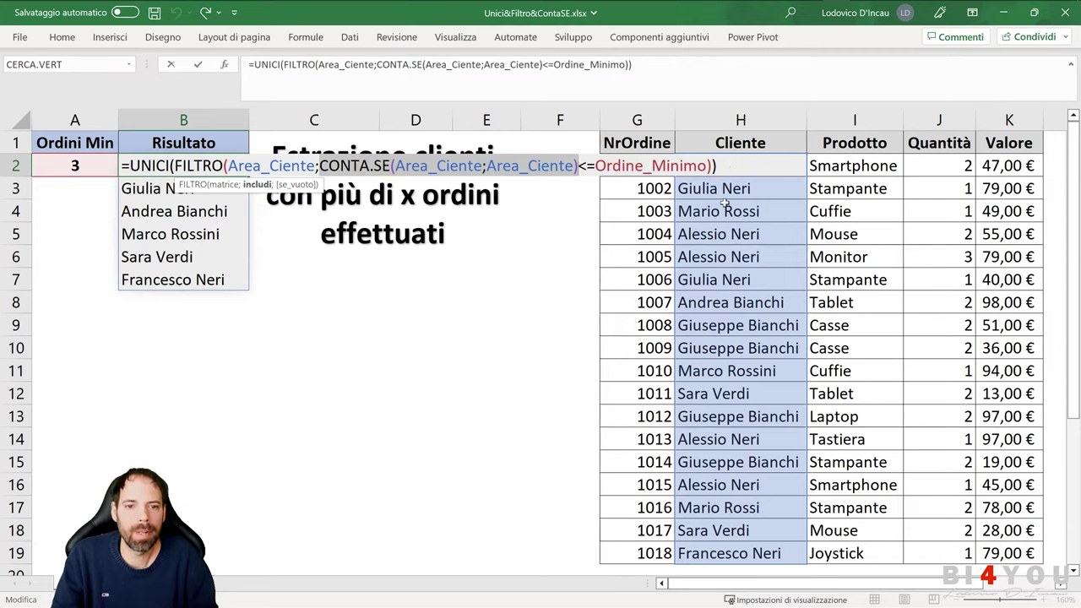
click(397, 165)
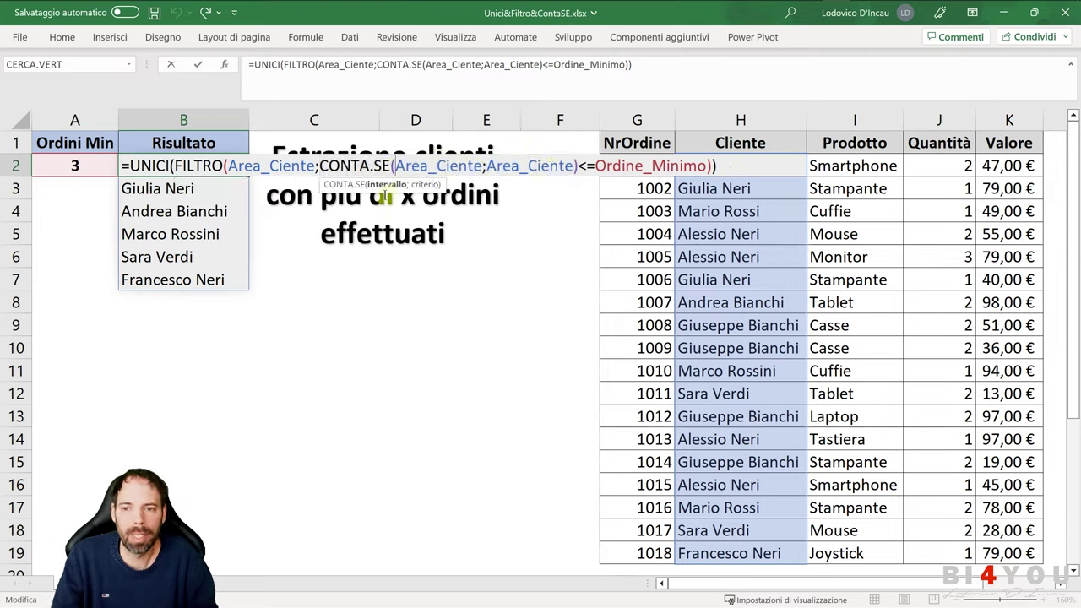
click(426, 189)
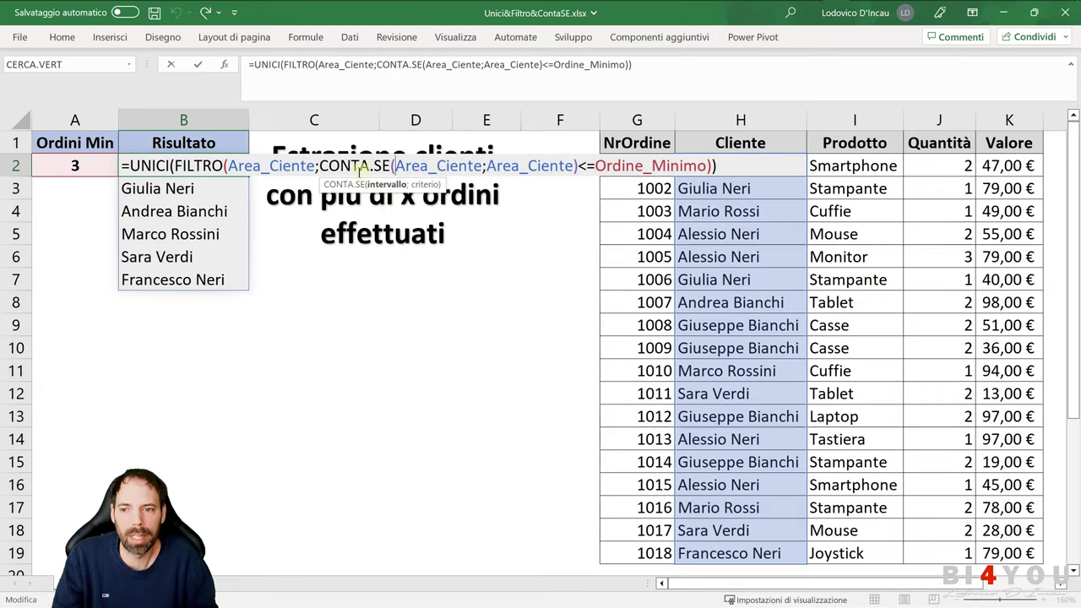
drag(318, 166, 576, 166)
key(ctrl+c)
key(Escape)
- Enter =CONTA.SE(Area_Ciente;Area_Ciente) in F2 so counts spill down to F19
click(573, 171)
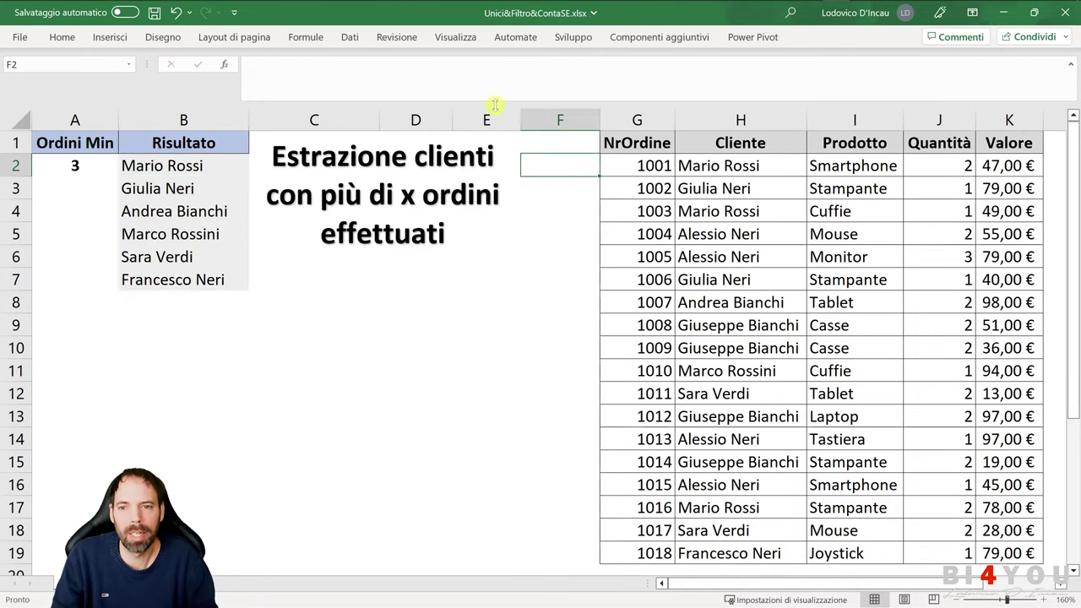
click(475, 89)
text(=)
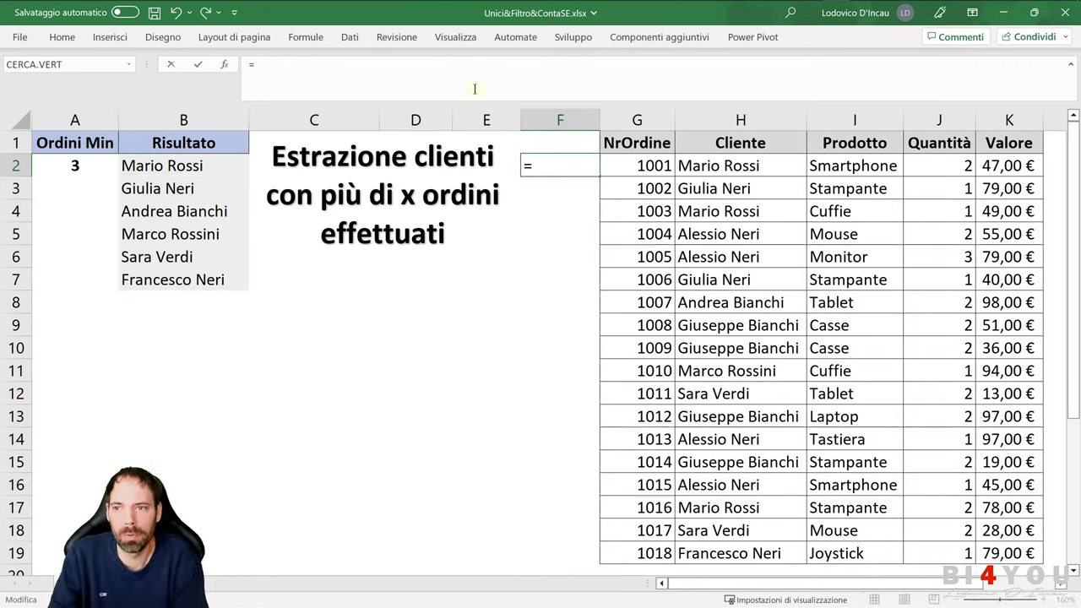
key(ctrl+v)
key(Return)
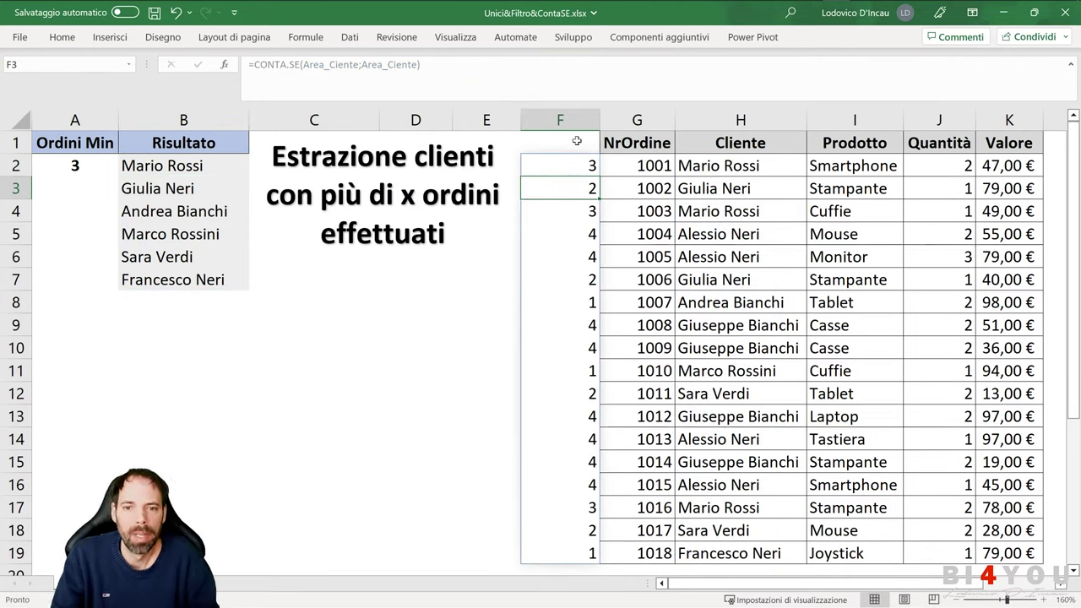
- Check the order counts spilled in F2 through F7
click(596, 167)
click(590, 189)
click(588, 216)
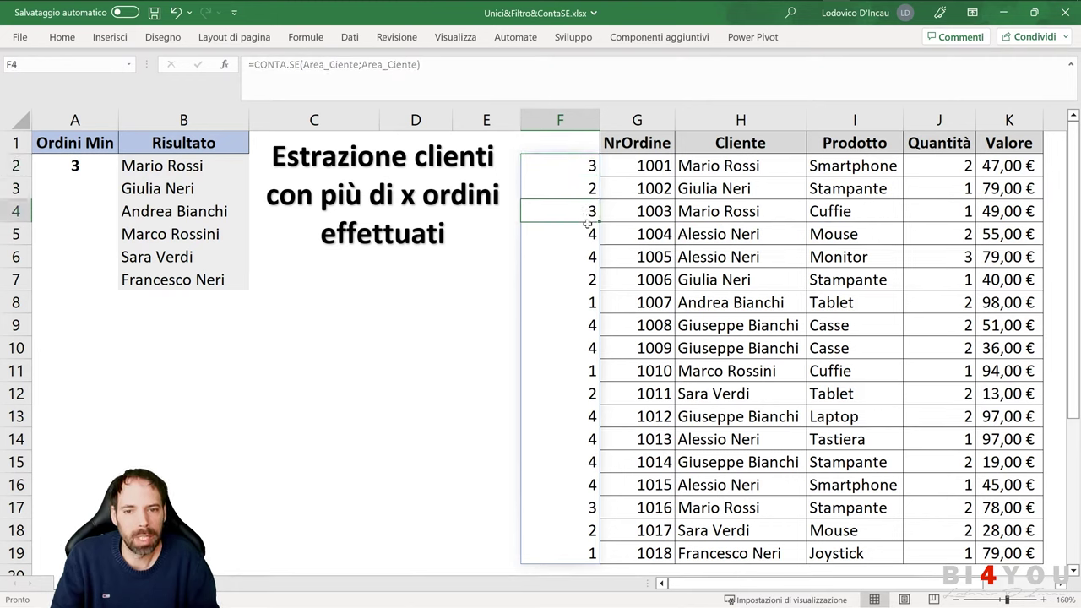
click(586, 242)
click(588, 257)
click(590, 279)
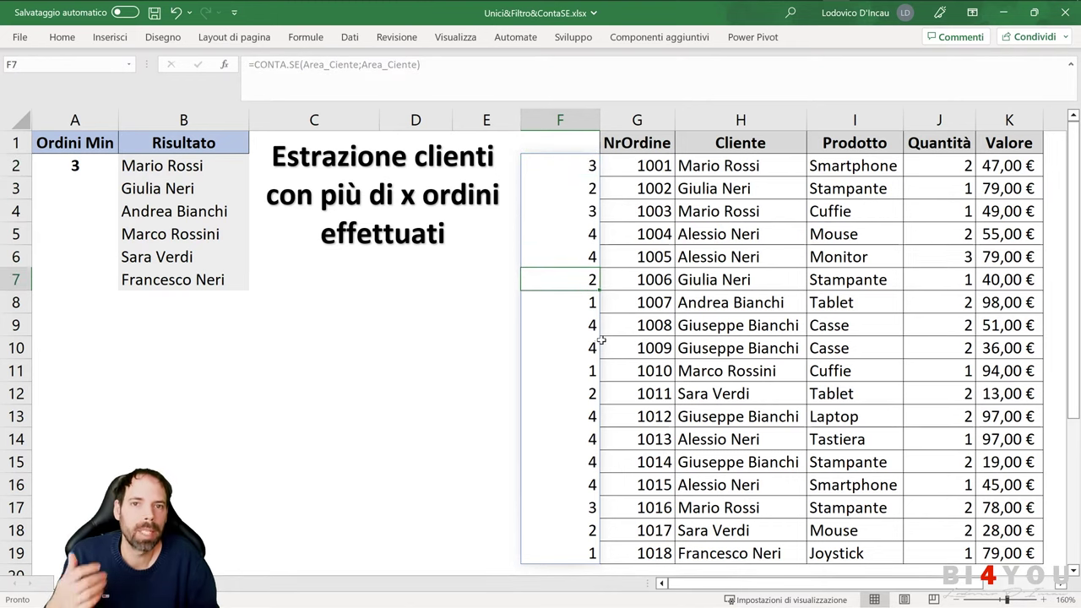
click(575, 169)
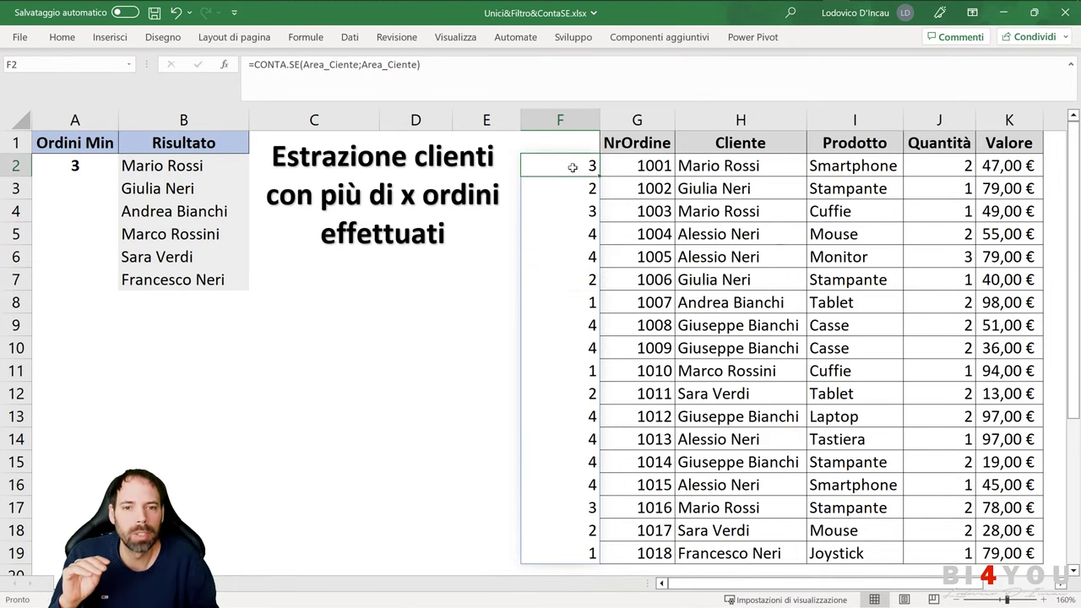
- Compare the counts in F2:F19 against the customer names in column H
click(737, 168)
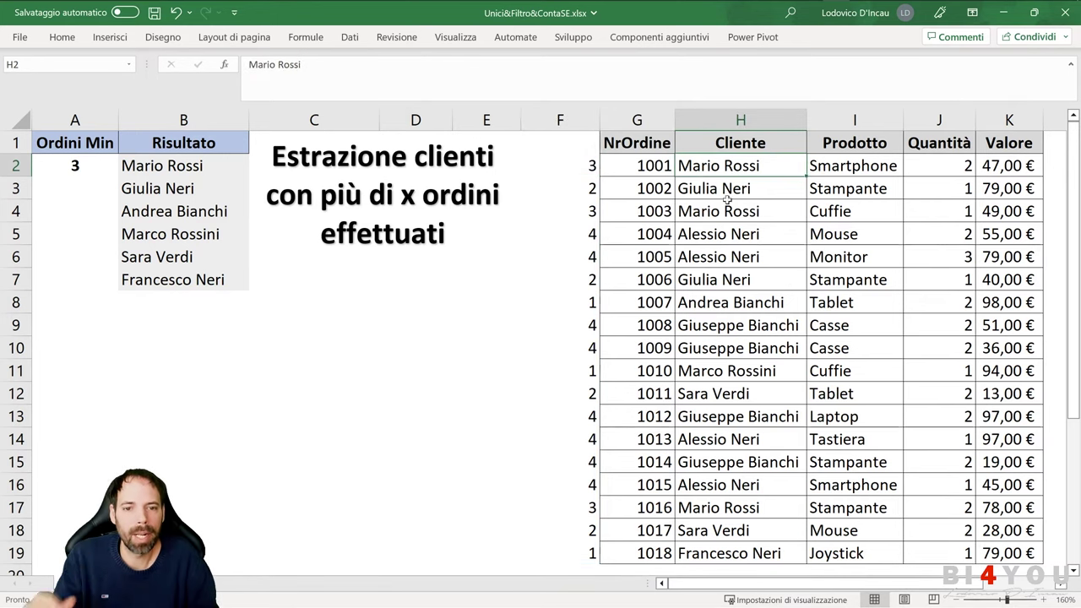
key(ctrl+shift+Down)
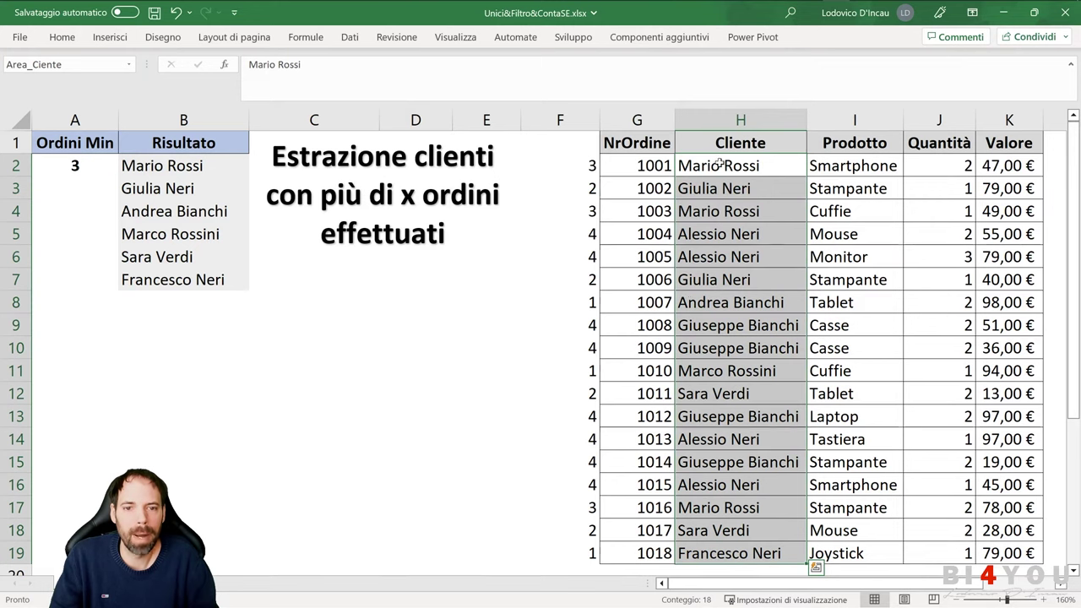
click(570, 166)
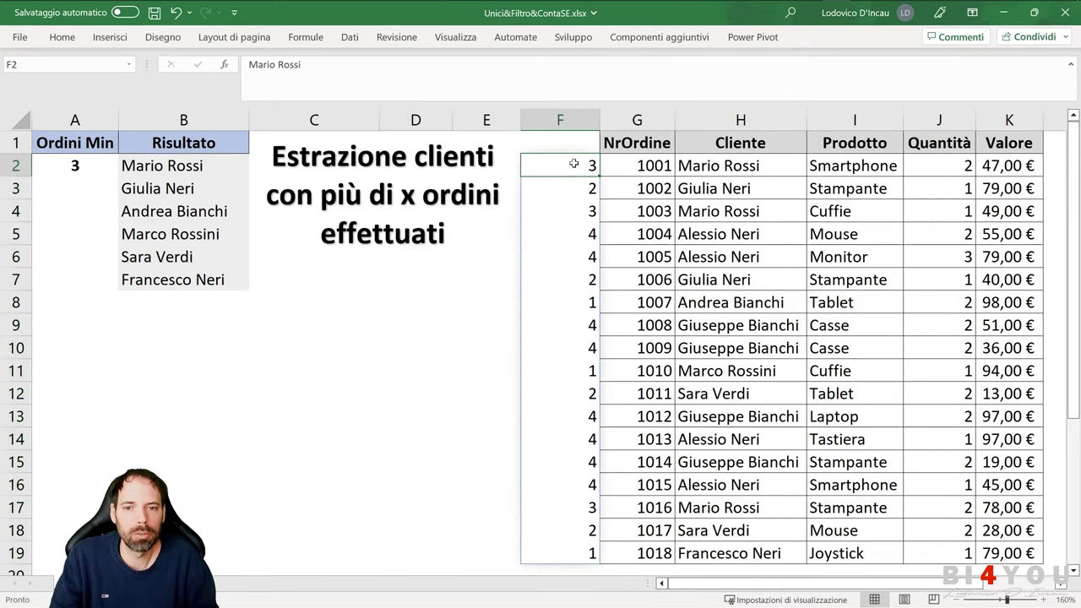
click(572, 305)
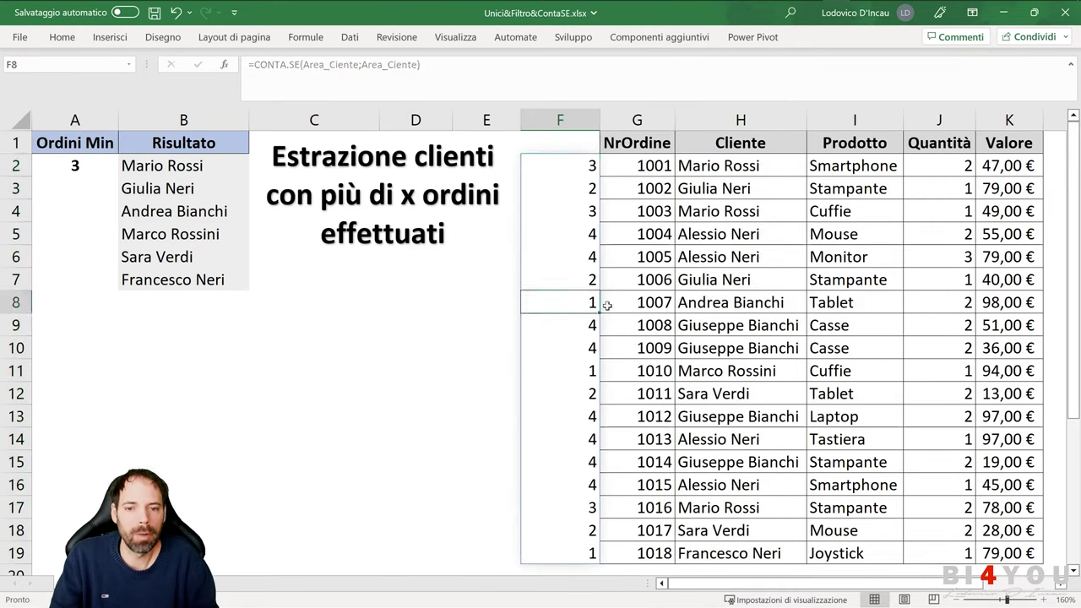
drag(726, 166, 722, 511)
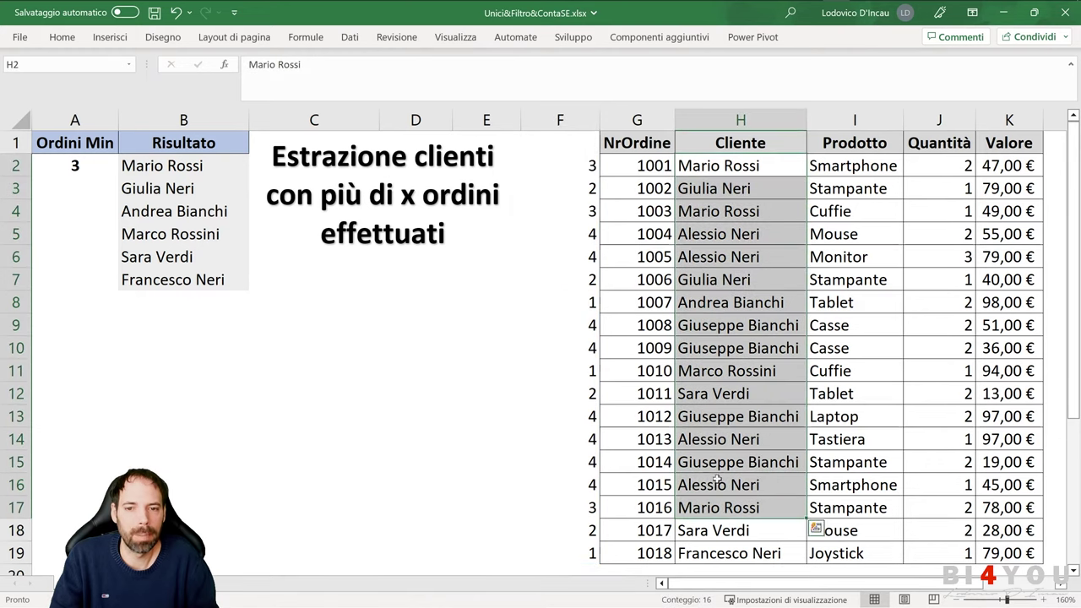
drag(579, 165, 571, 296)
drag(592, 507, 591, 554)
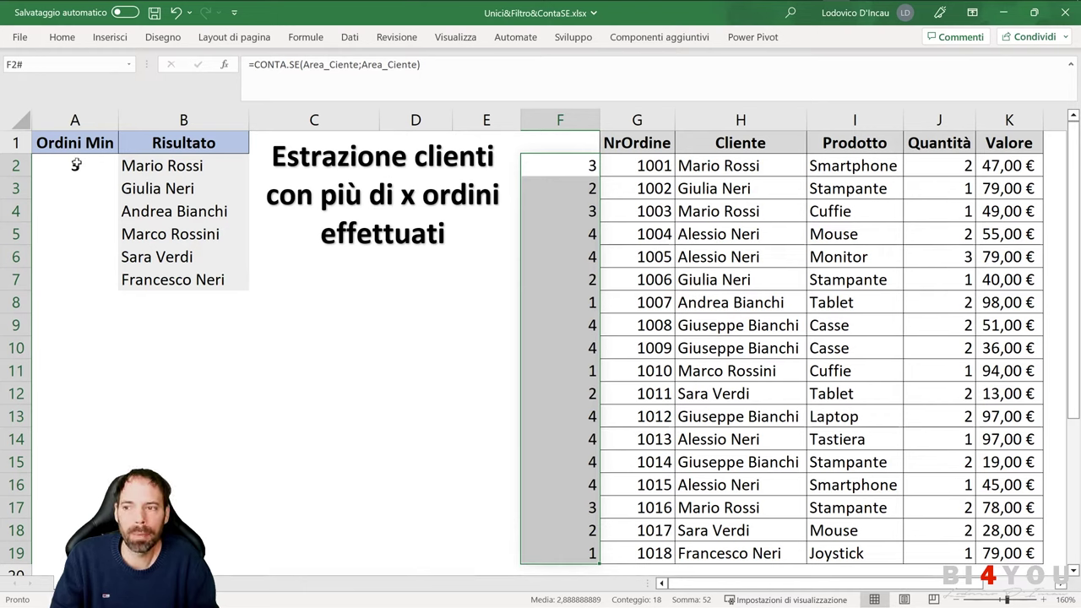
click(207, 168)
key(F2)
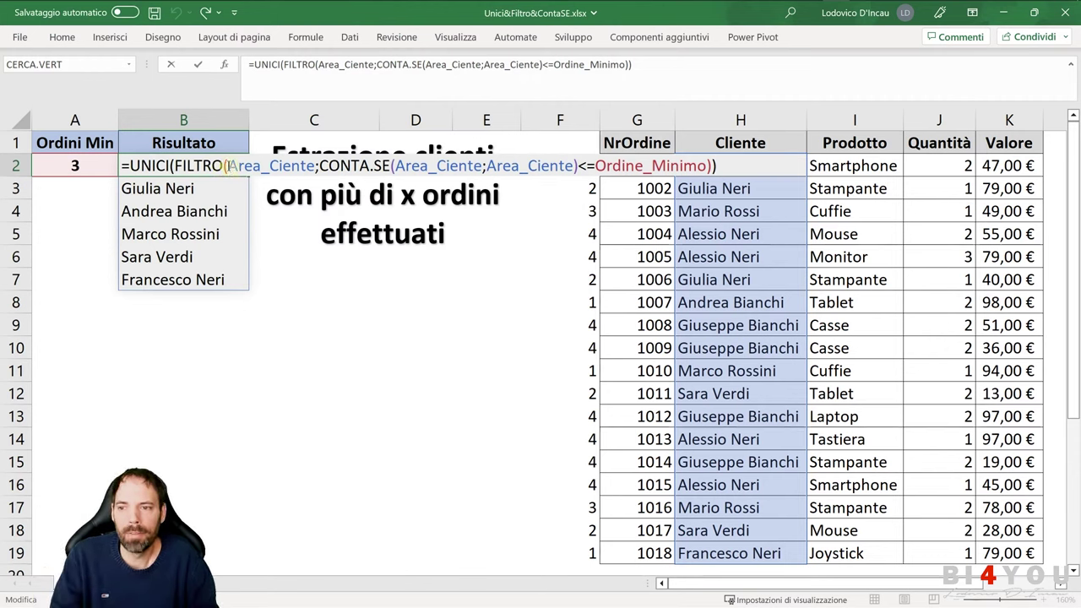
- In B2's FILTRO condition, delete '<' so CONTA.SE(...) tests =Ordine_Minimo
drag(230, 166, 312, 167)
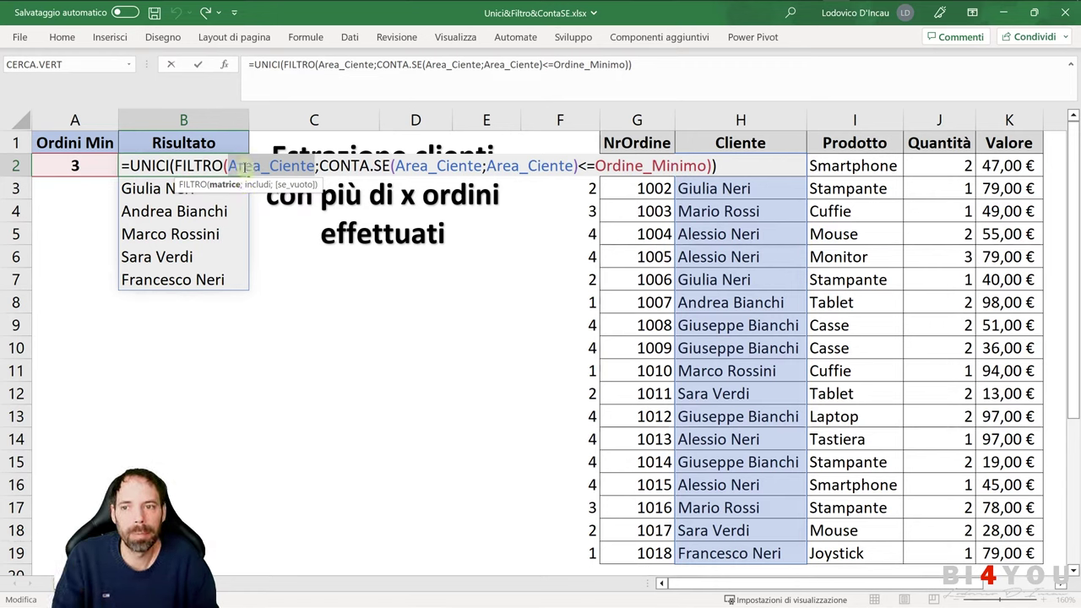
drag(230, 166, 310, 165)
click(320, 165)
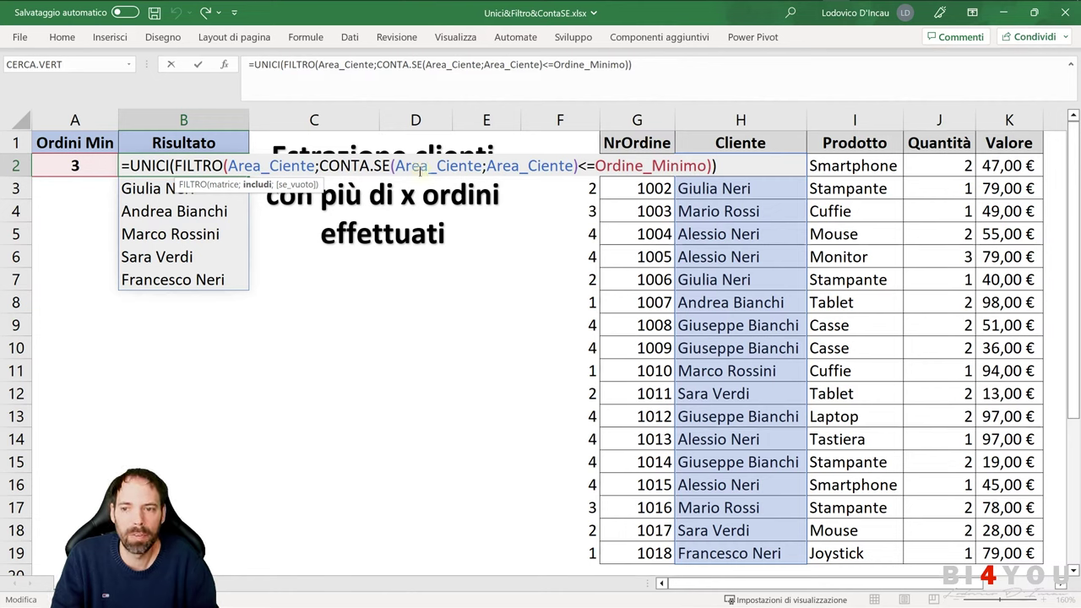
drag(320, 166, 580, 191)
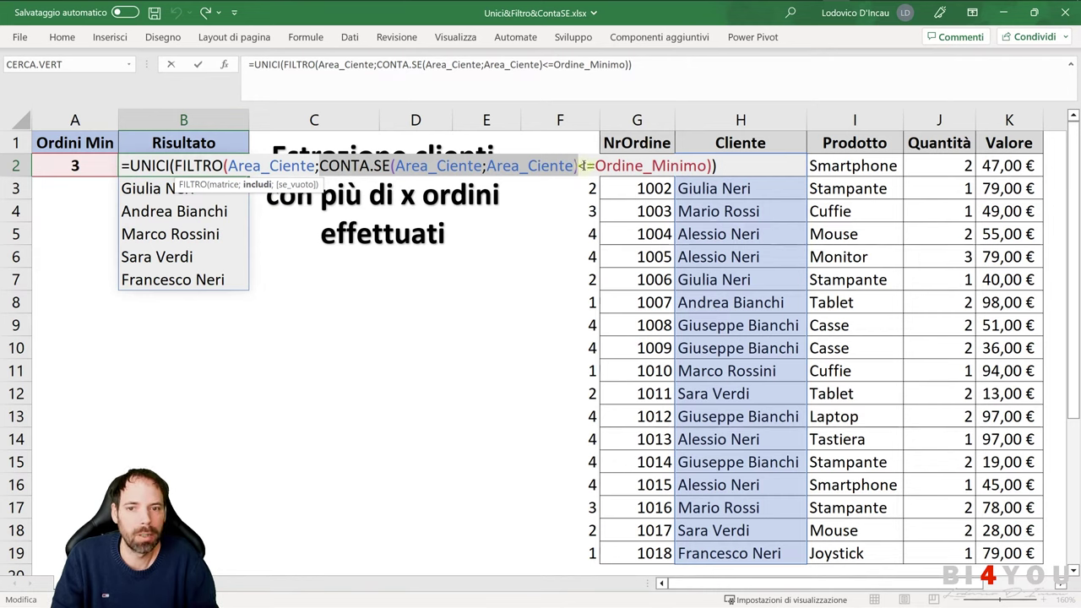
click(581, 166)
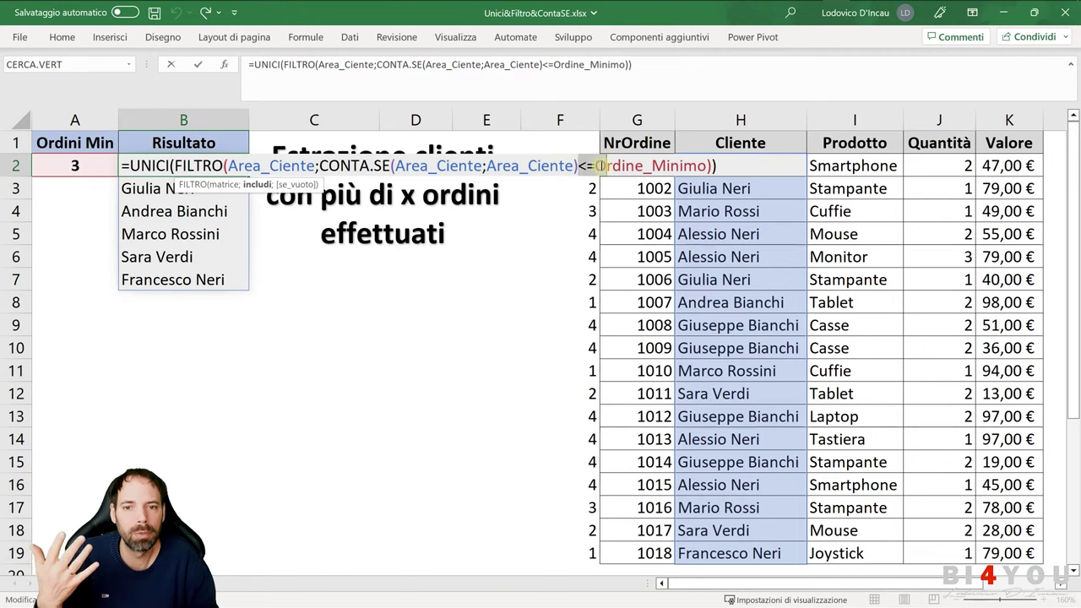
drag(595, 166, 708, 166)
click(585, 166)
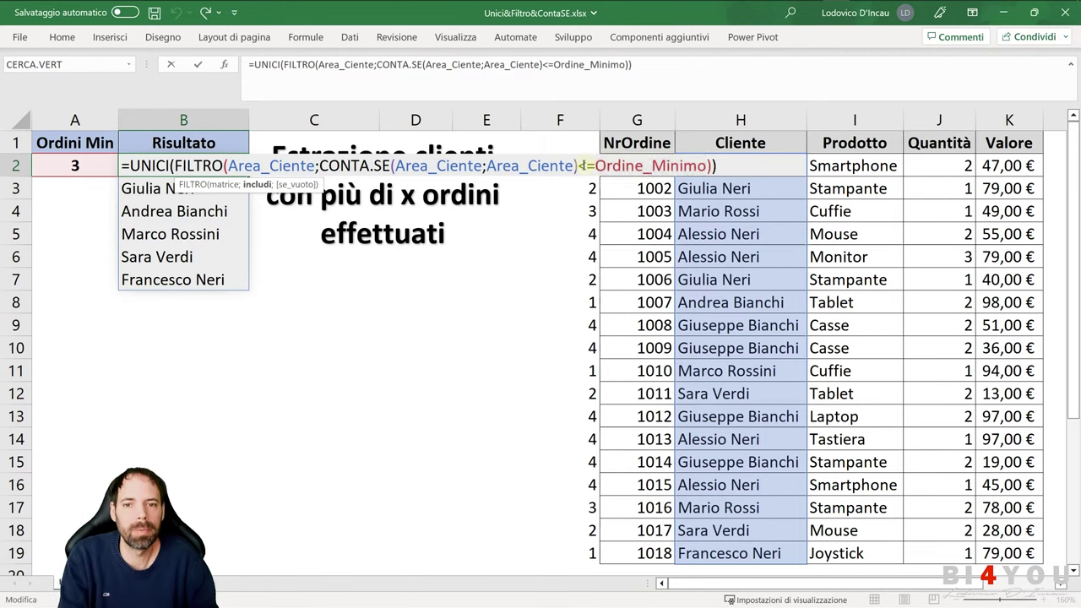
key(BackSpace)
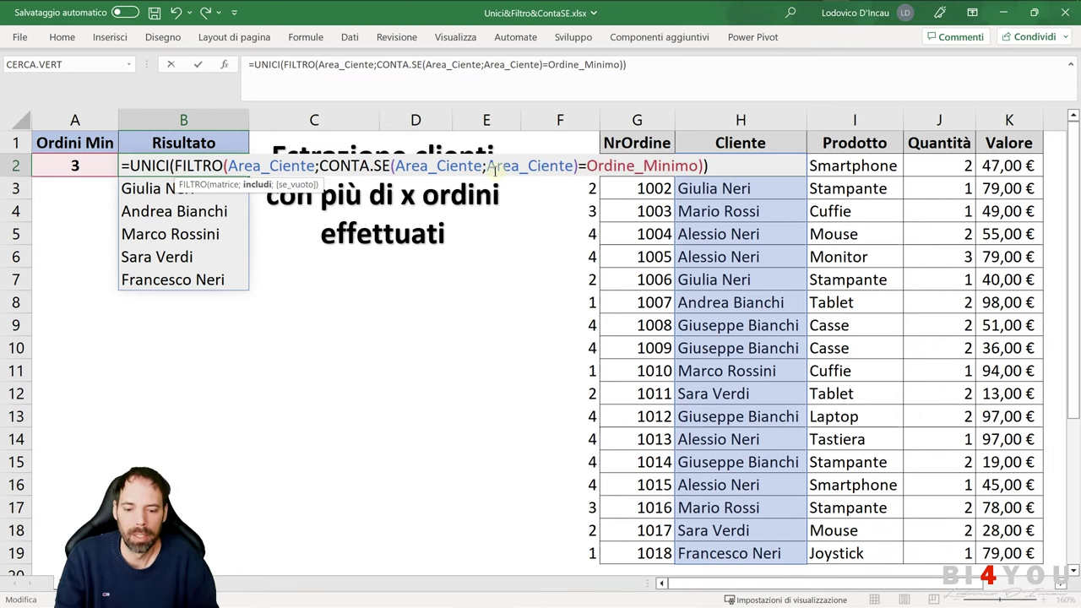
- Commit the exact-match B2 formula and set Ordini Min to 1, giving three customers
key(Return)
key(Up)
click(81, 168)
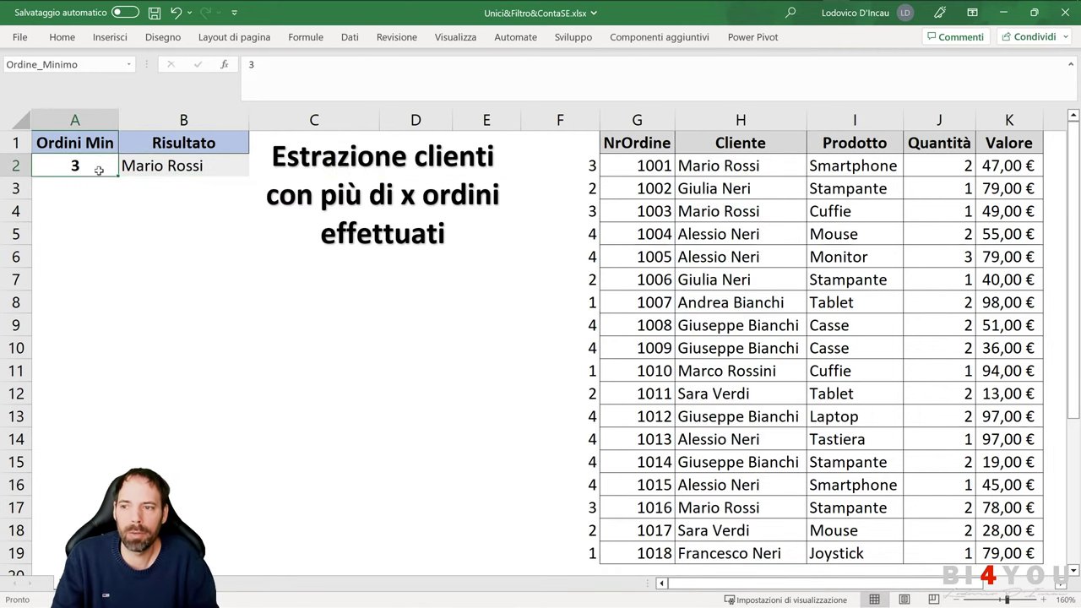
click(212, 172)
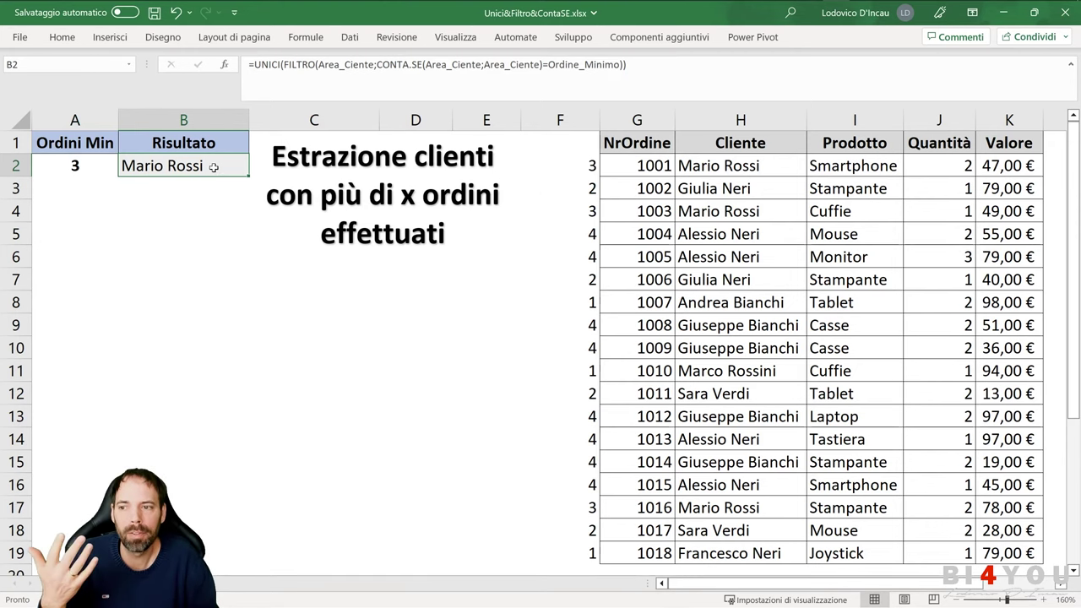
click(61, 166)
text(1)
click(75, 229)
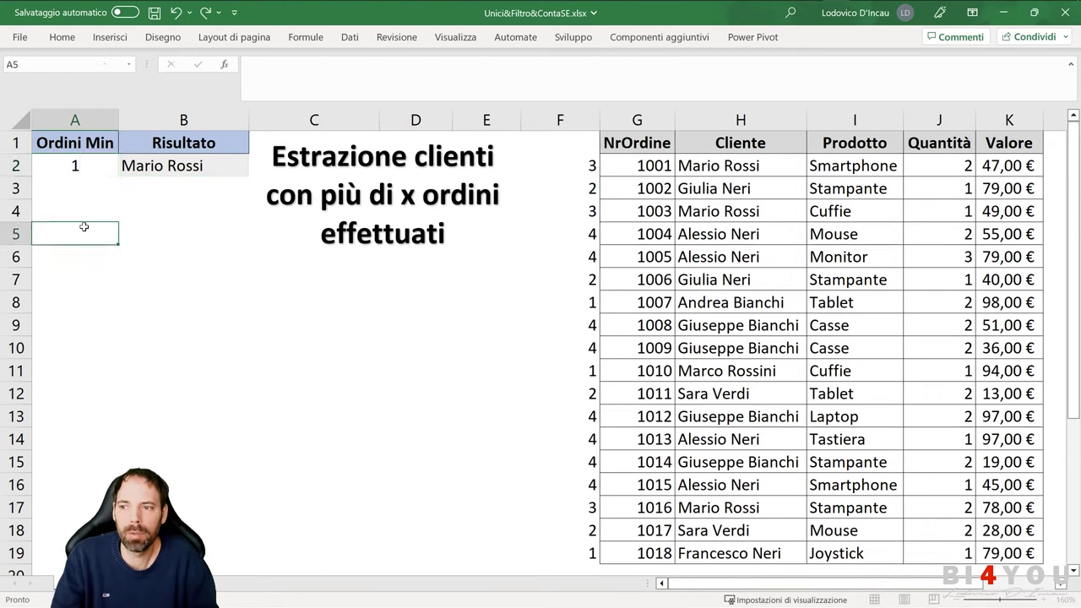
click(180, 169)
drag(180, 169, 172, 213)
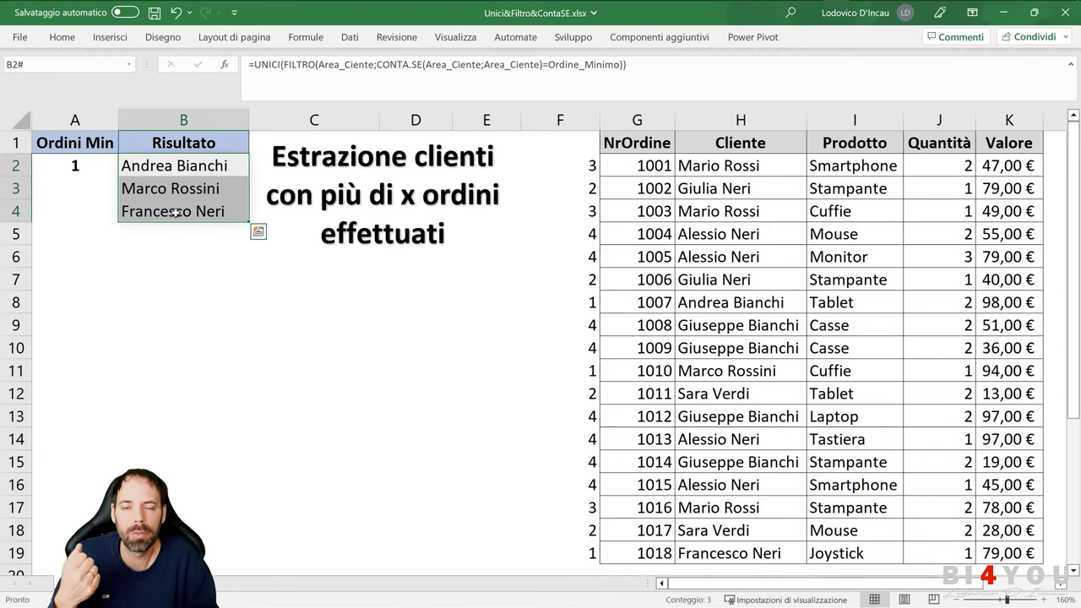
- Set Ordini Min to 2, leaving the two customers with exactly two orders
click(76, 165)
text(2)
click(77, 217)
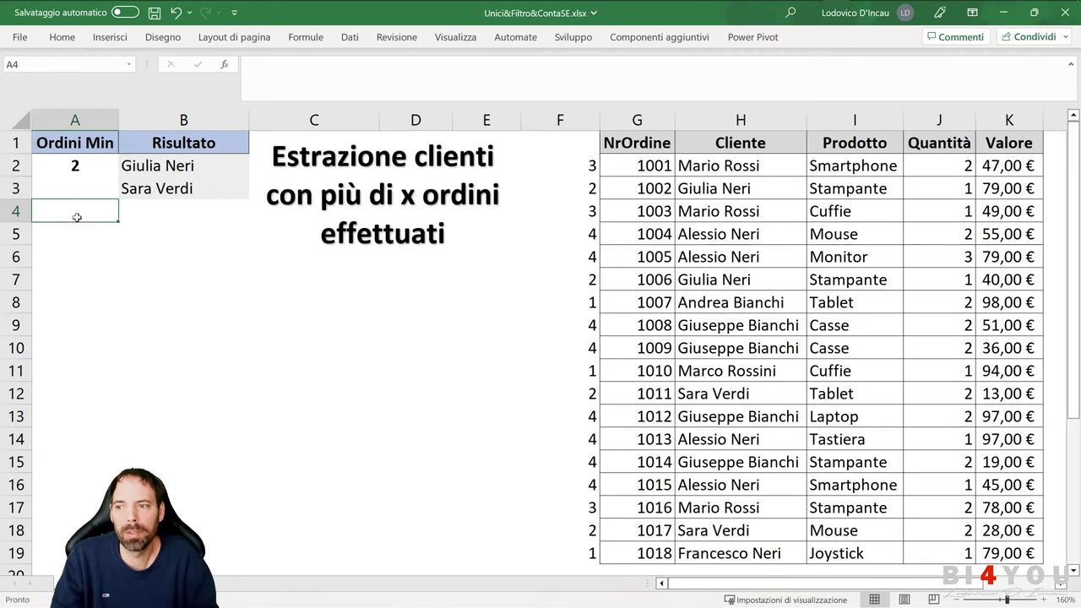
click(169, 166)
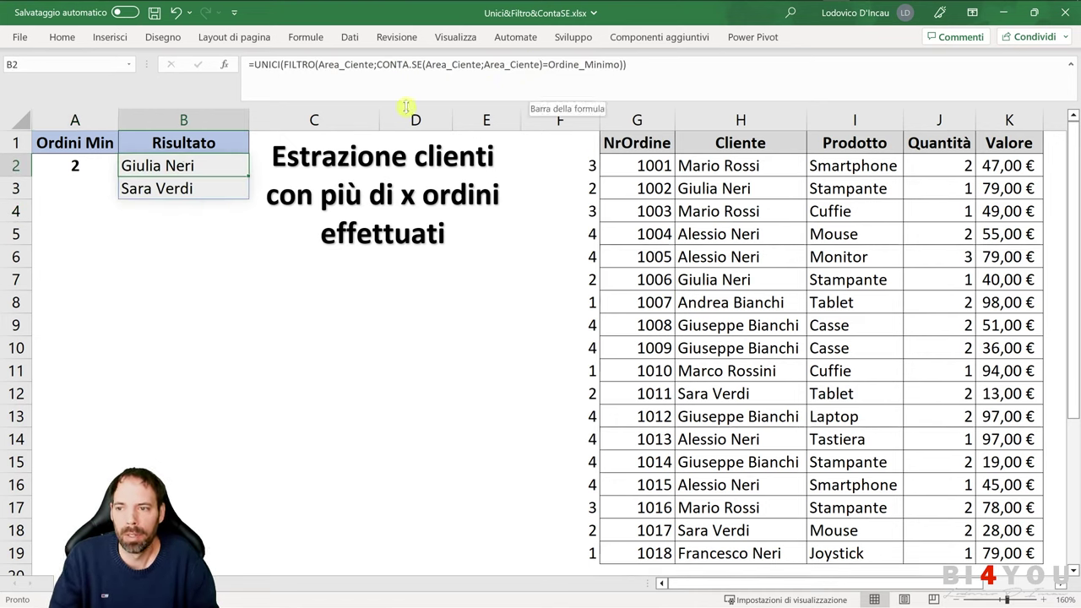
key(F2)
click(581, 167)
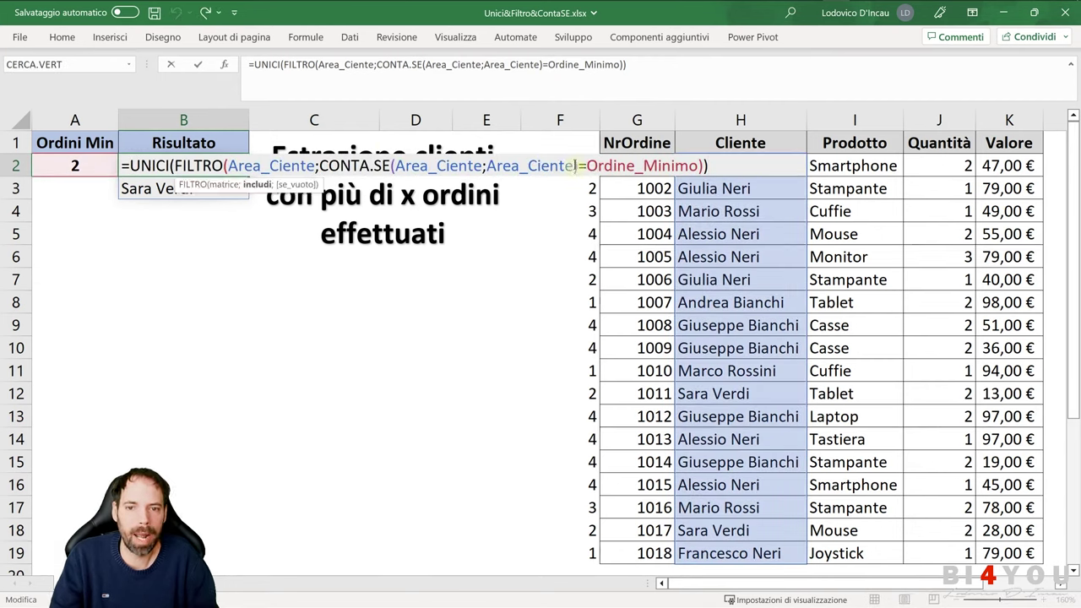
text(>)
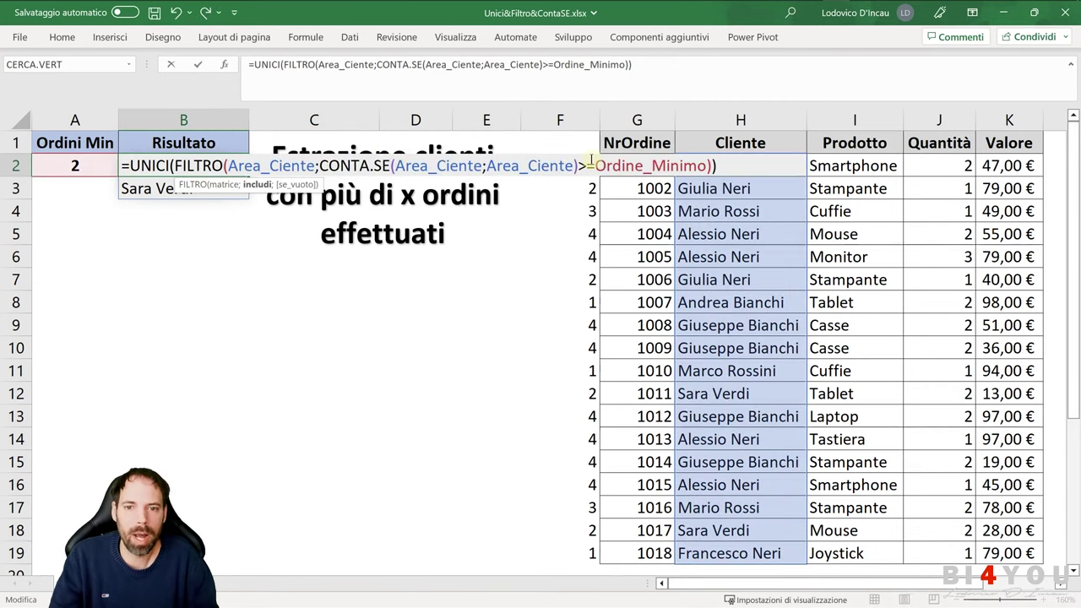
key(BackSpace)
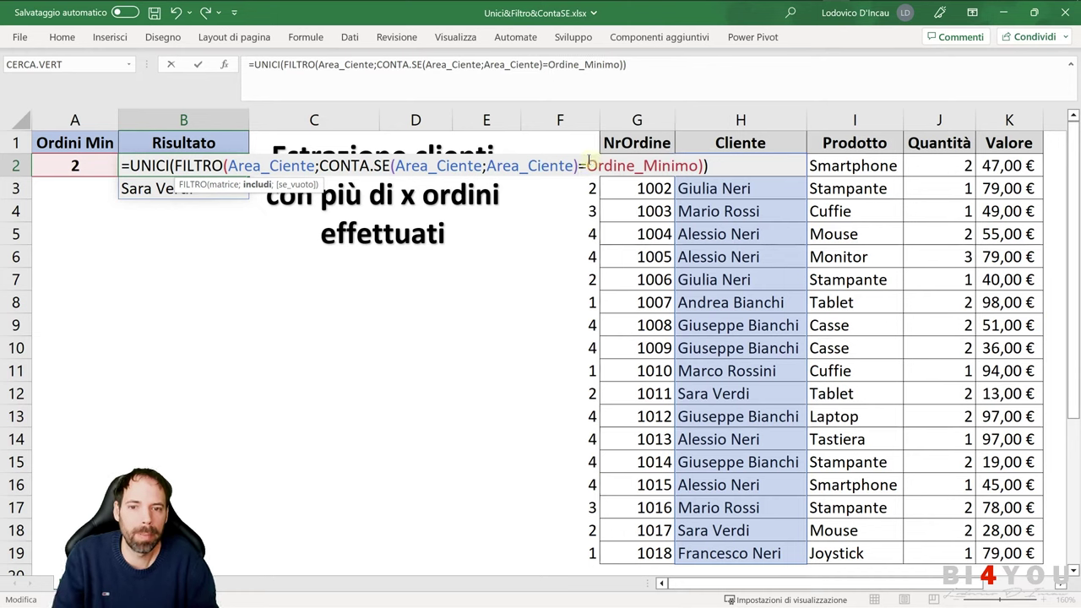
text(<)
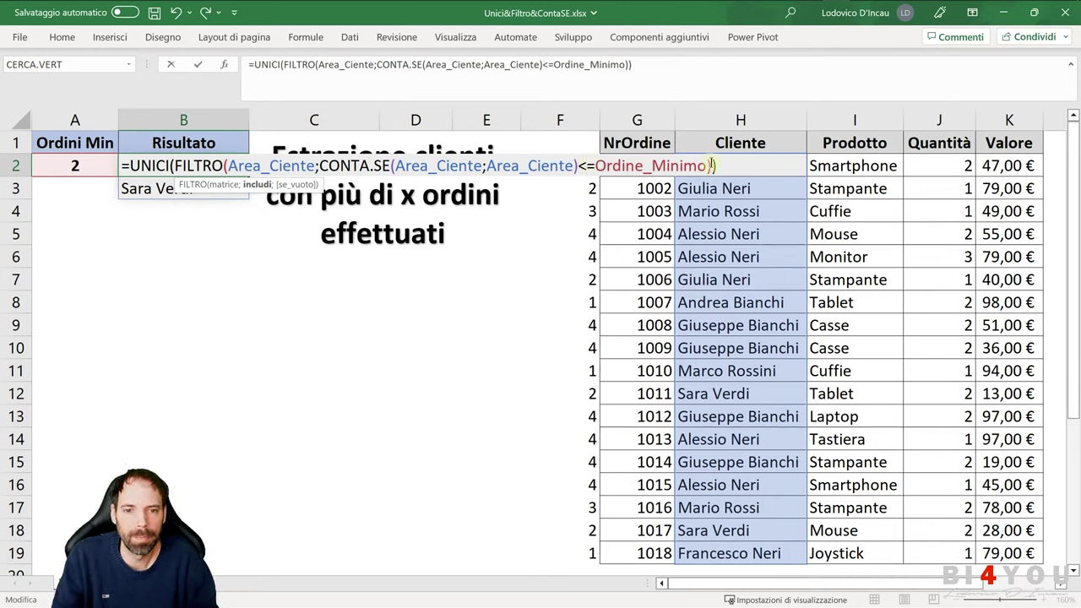
drag(715, 166, 177, 165)
key(ctrl+c)
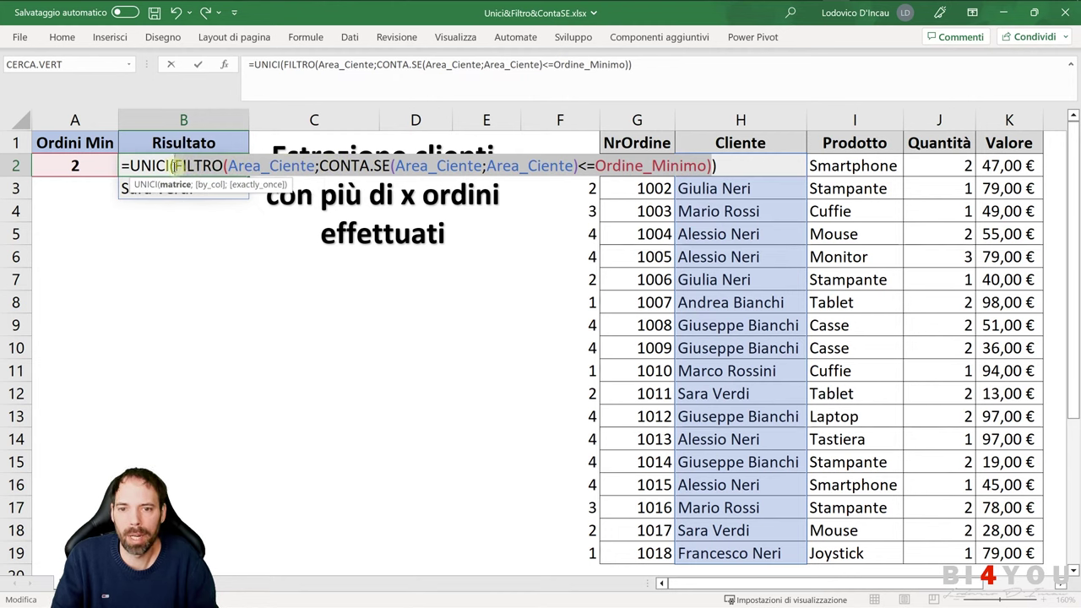
key(Escape)
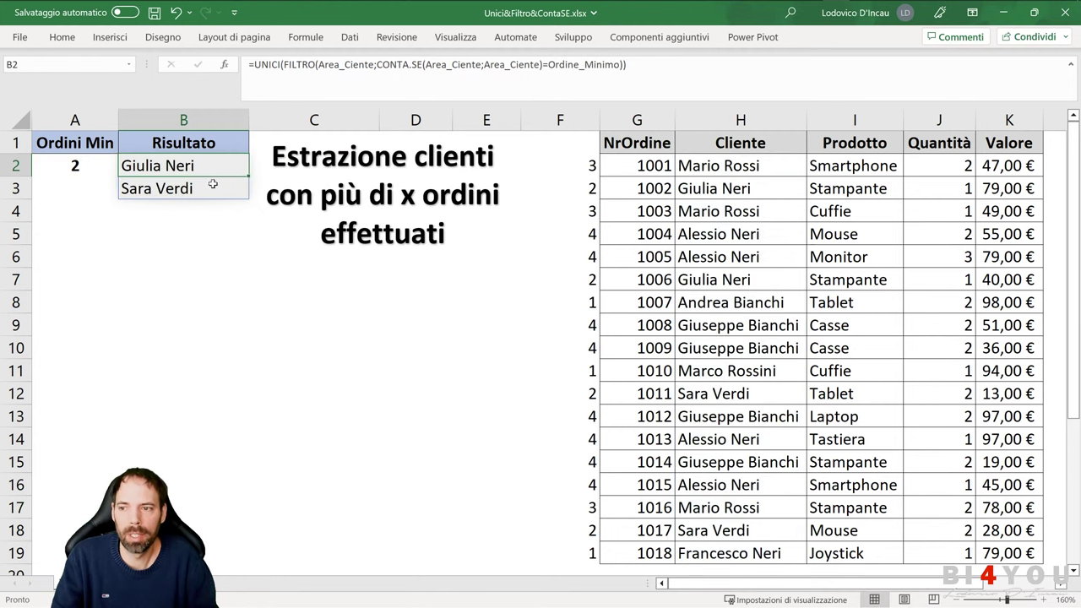
click(579, 169)
drag(456, 68, 251, 68)
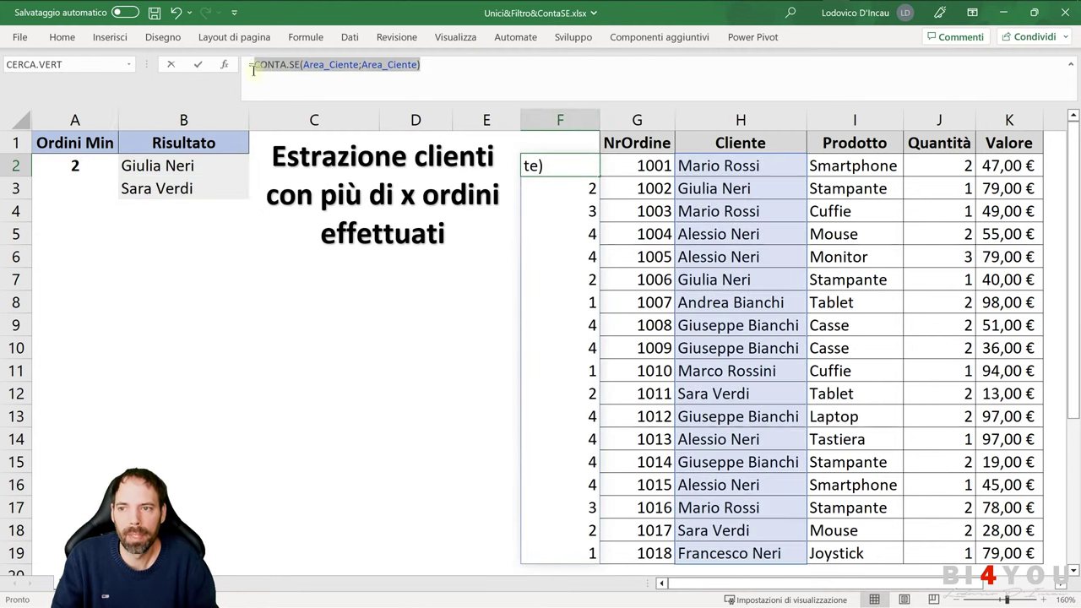
- Replace F2 with FILTRO(Area_Ciente;CONTA.SE(...)<=Ordine_Minimo) and note its duplicate names
key(ctrl+v)
key(Return)
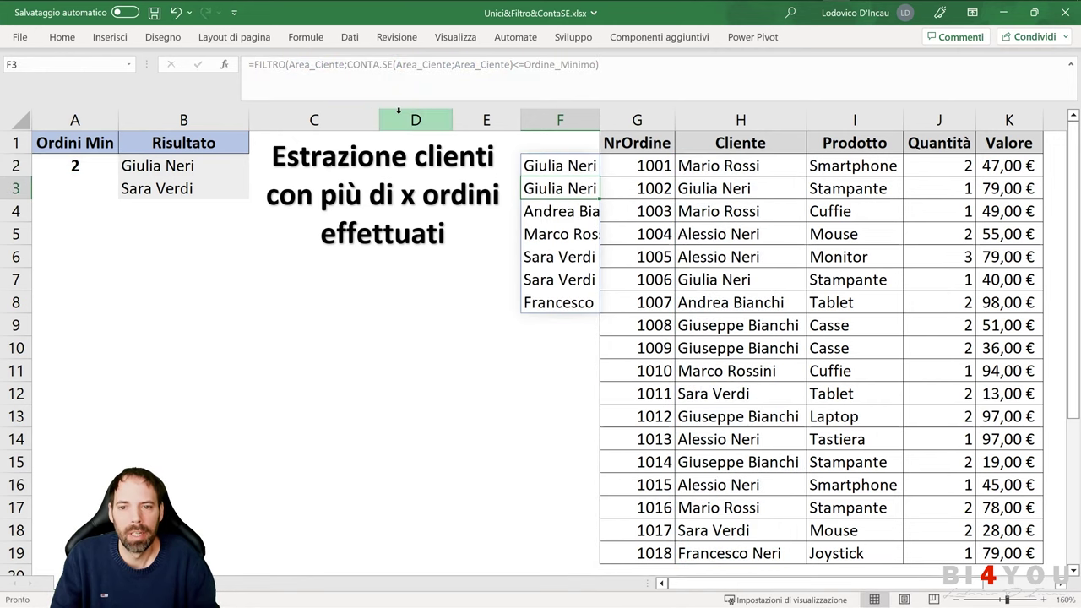
click(575, 175)
drag(574, 175, 572, 185)
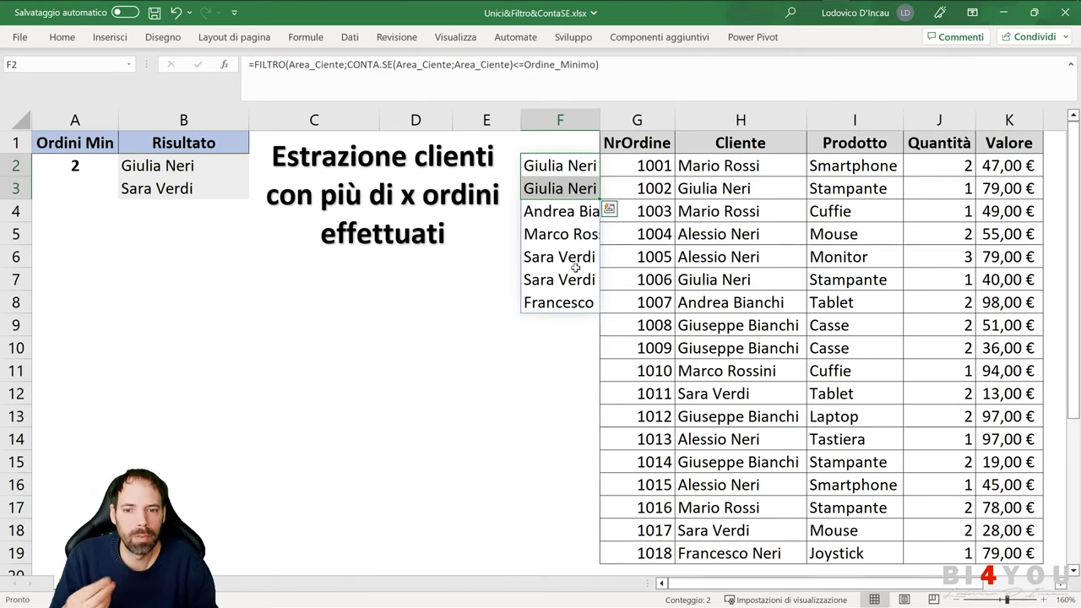
drag(574, 260, 571, 282)
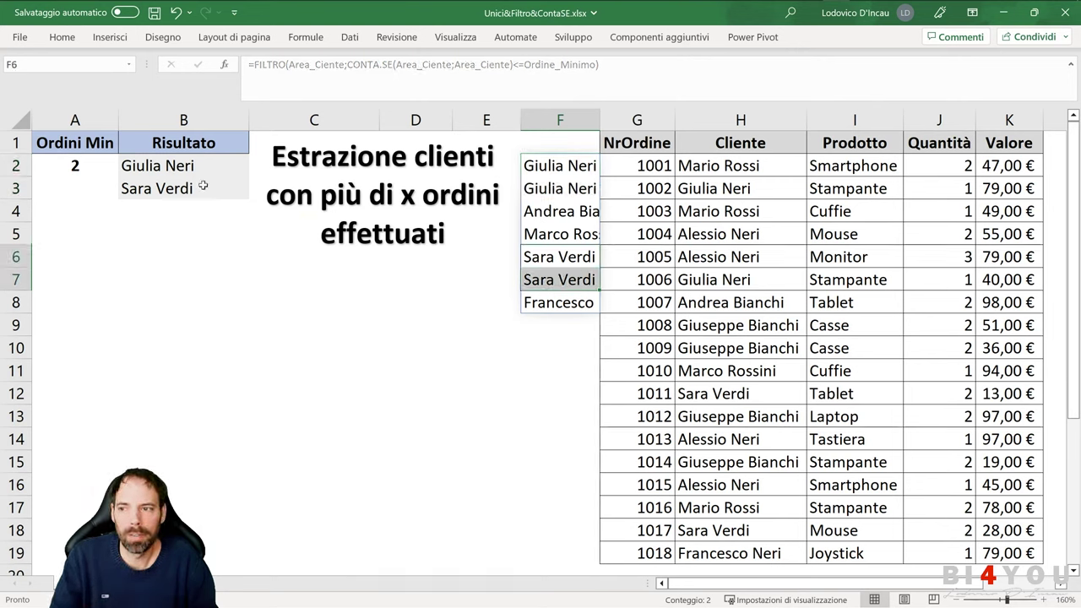
- Set Ordini Min to 3 and inspect the repeated entries in the F list
click(84, 169)
text(3)
click(110, 238)
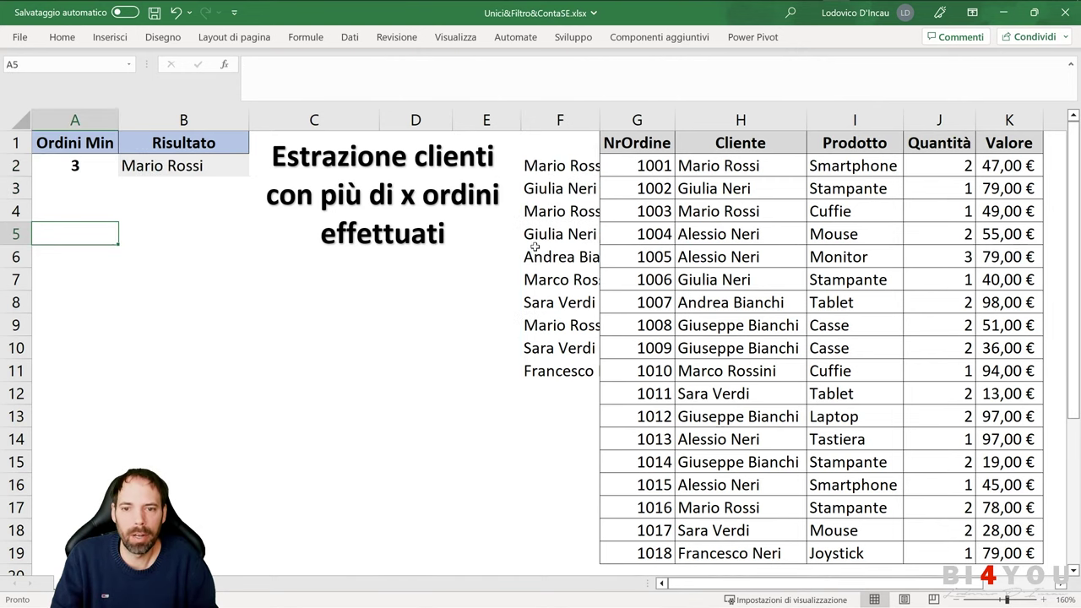
click(554, 170)
click(544, 212)
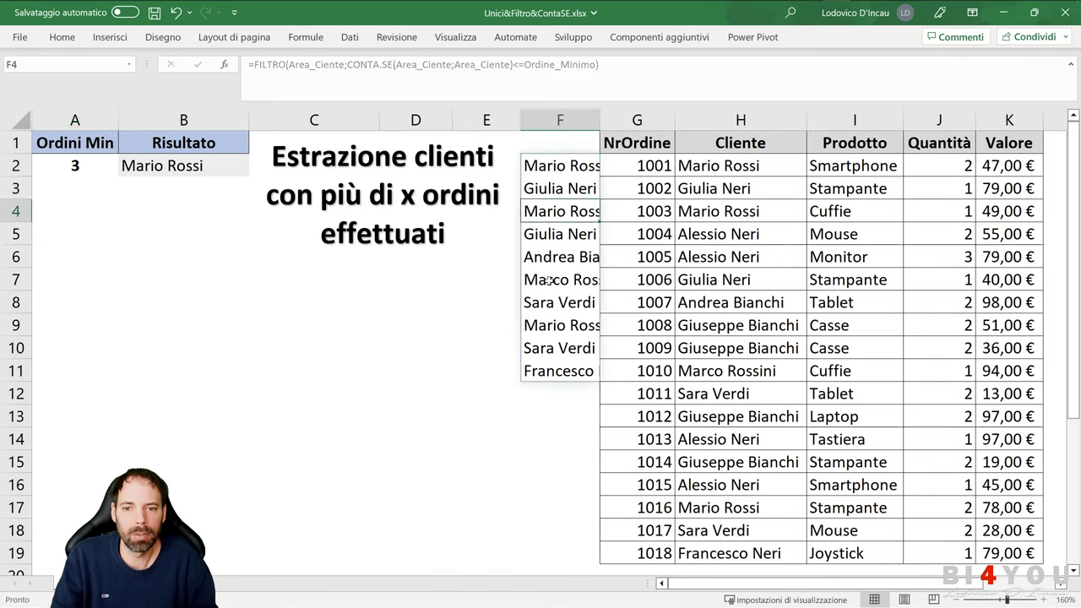
click(550, 287)
click(559, 175)
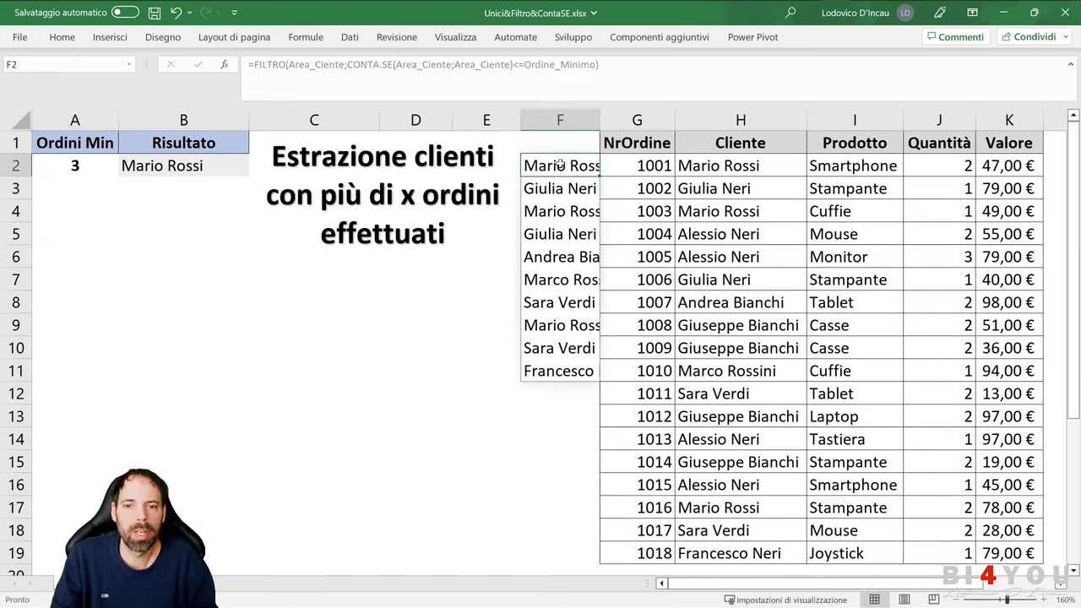
click(194, 166)
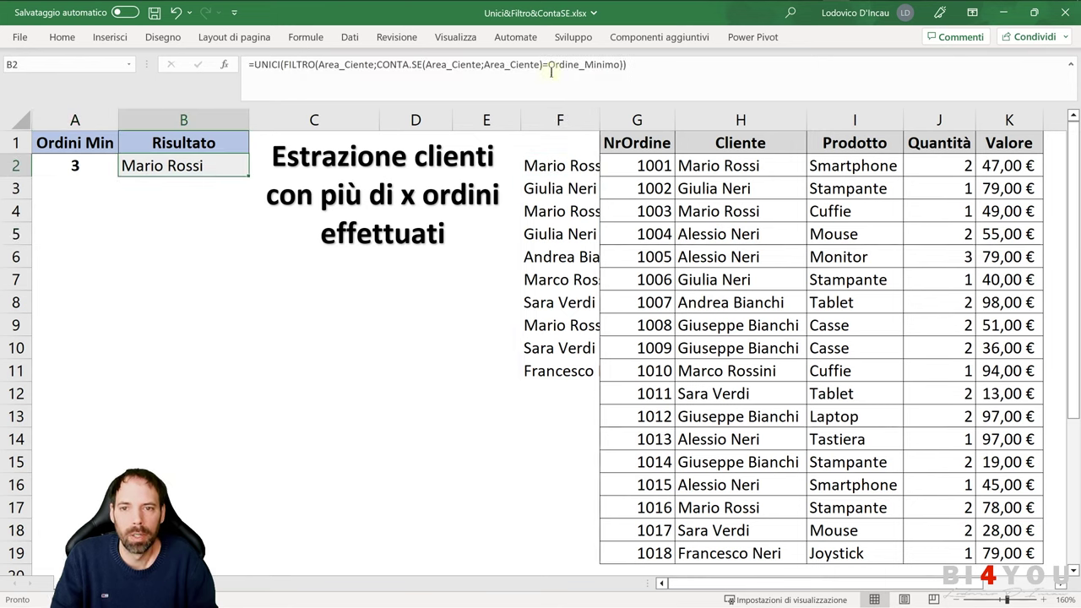
- Change B2's condition back to <=Ordine_Minimo and commit the formula
click(558, 65)
key(BackSpace)
key(BackSpace)
text(<=)
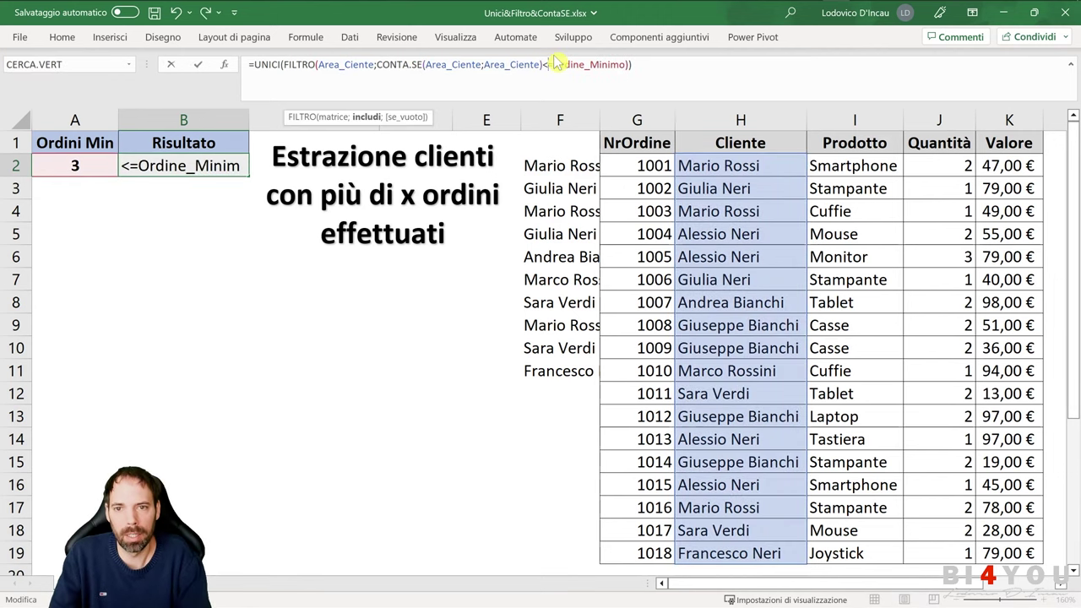
key(Return)
click(171, 171)
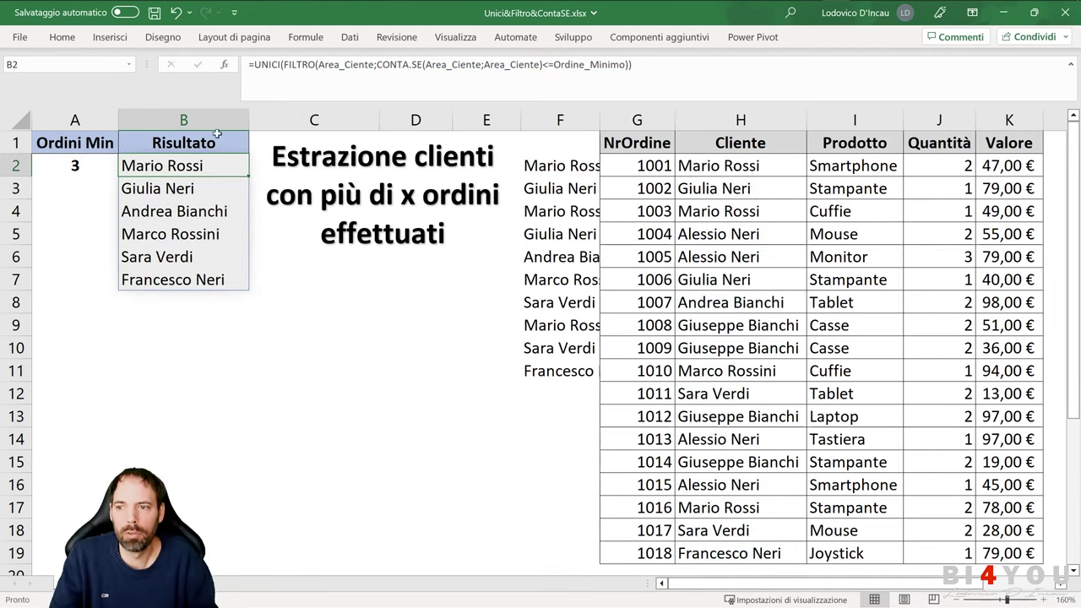
- Review the inner FILTRO expression inside UNICI and check the six names in B2:B7
double_click(203, 165)
click(142, 166)
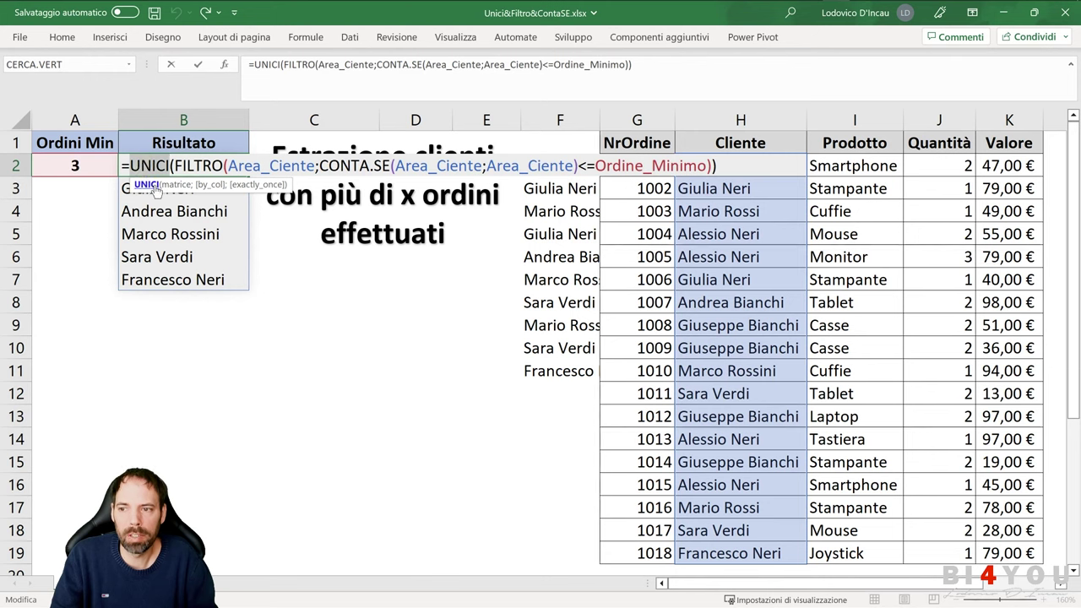
click(175, 166)
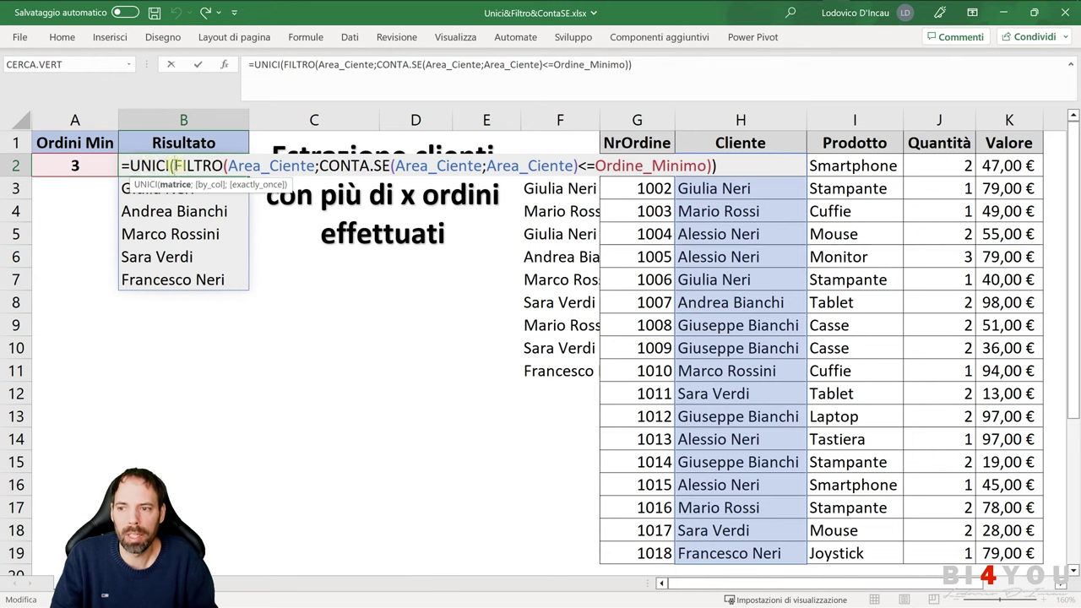
drag(175, 165, 714, 166)
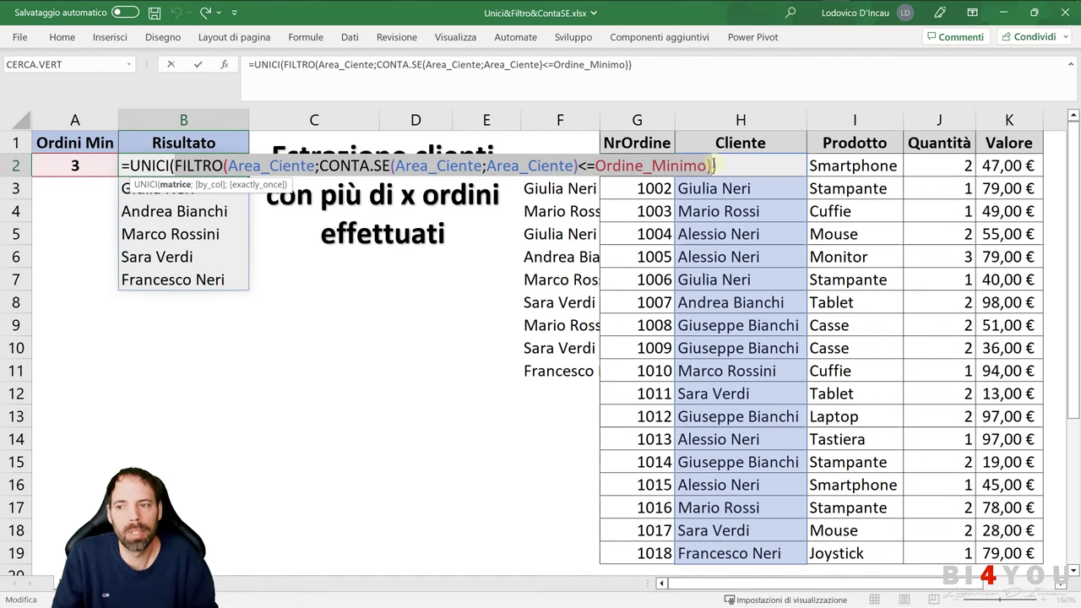
key(Return)
drag(162, 170, 161, 277)
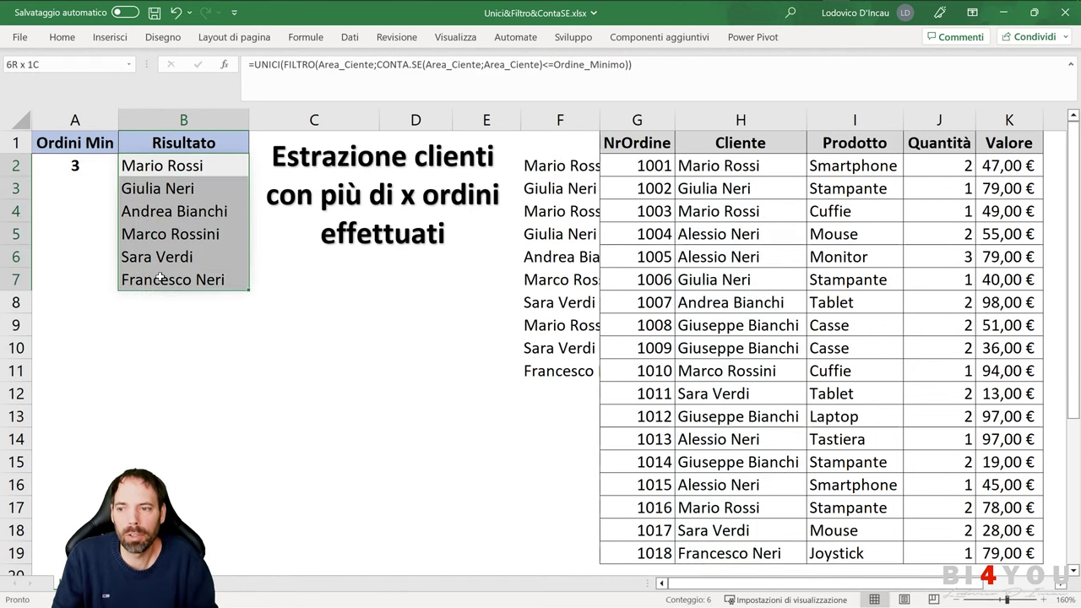
click(97, 147)
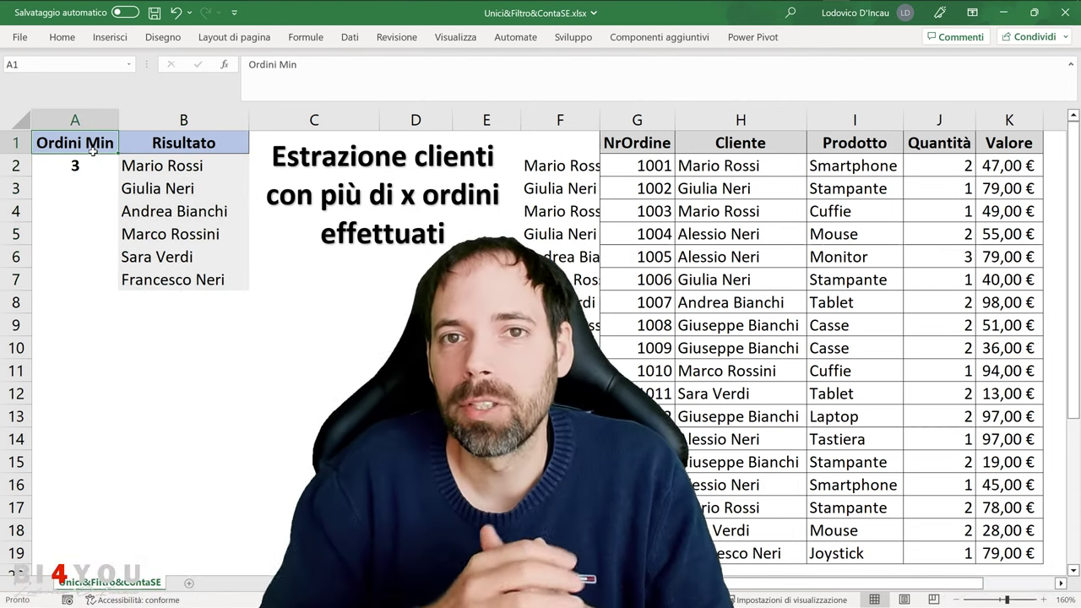